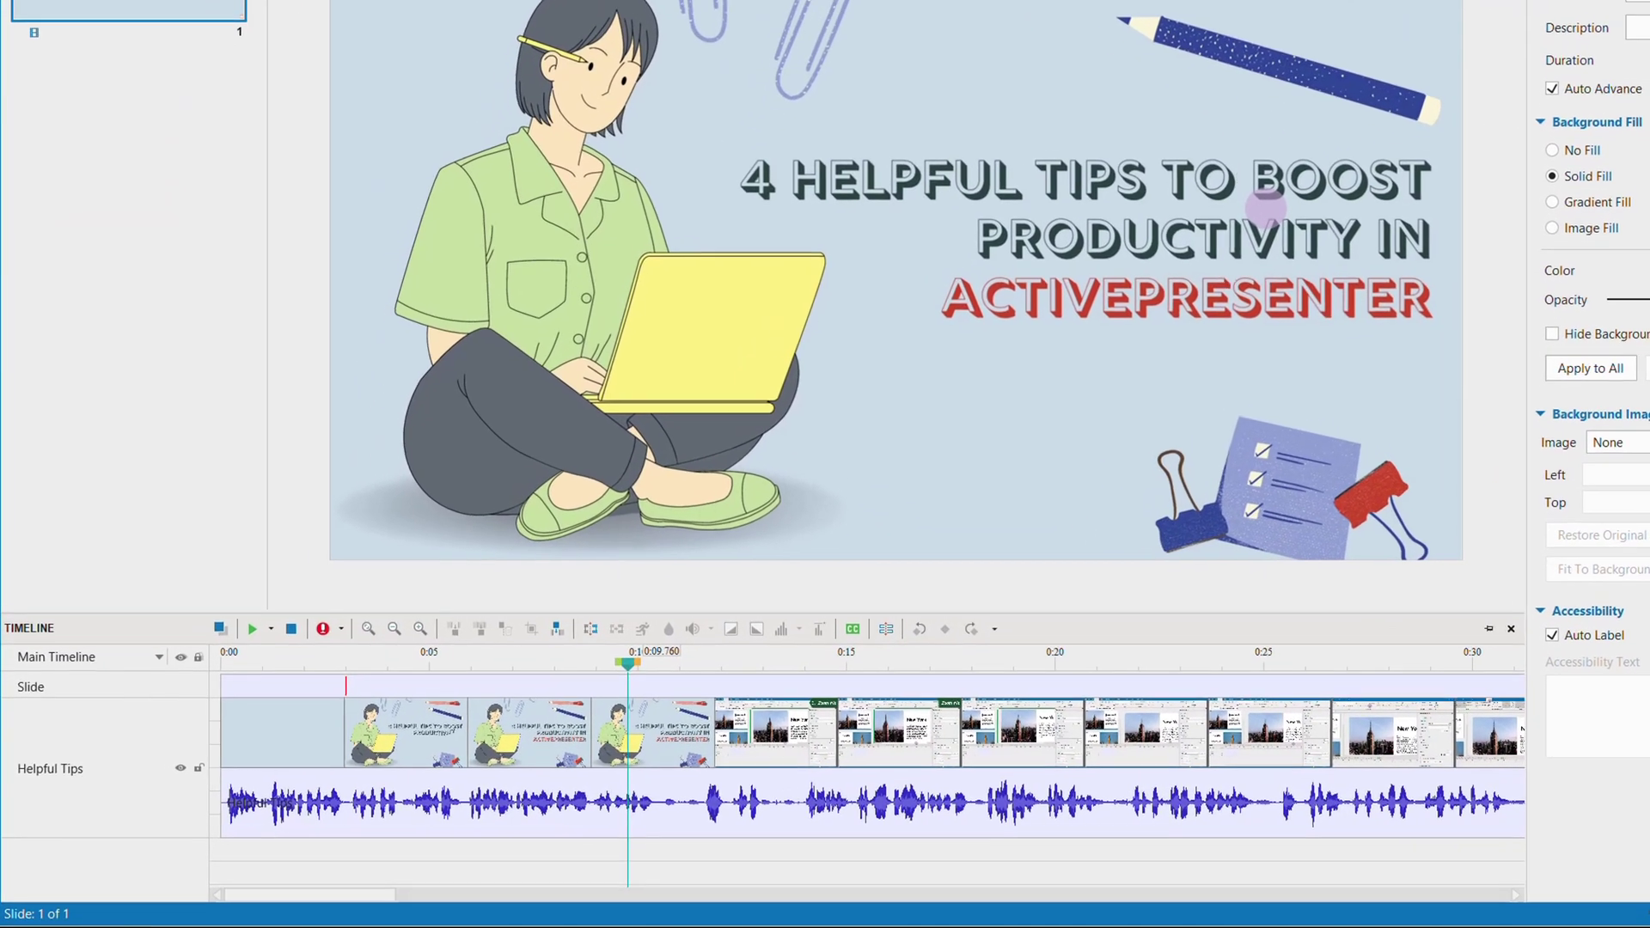
# Step: Select the Helpful Tips clip and move its playhead past 0:12.660 to 0:22.860
pyautogui.click(387, 779)
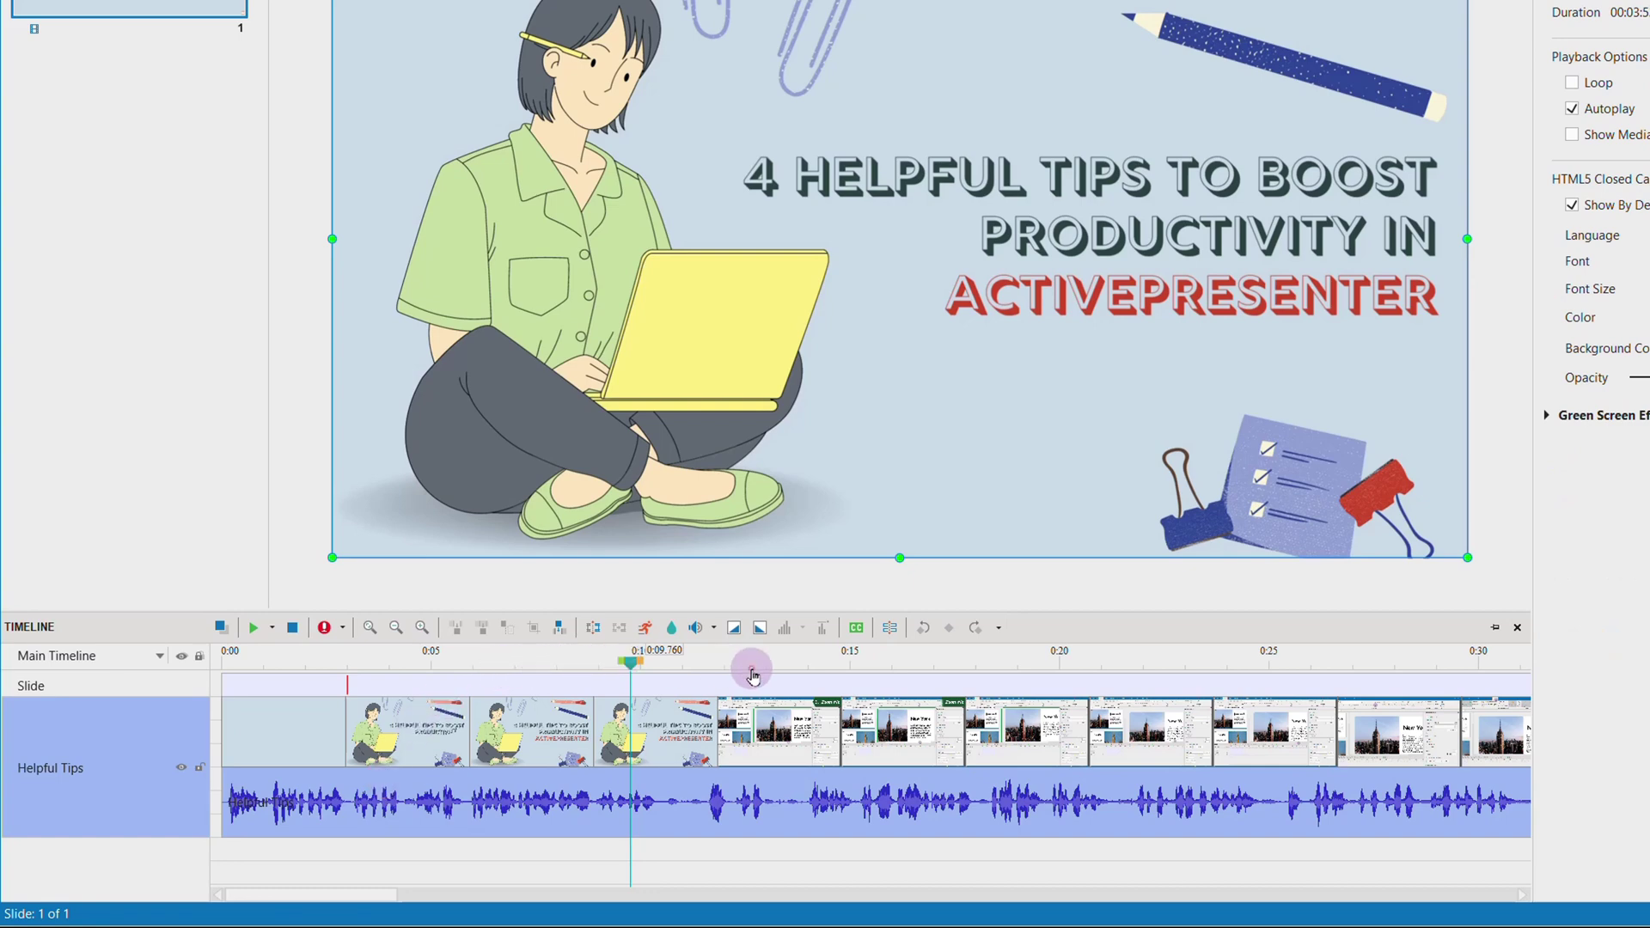
pyautogui.click(751, 671)
pyautogui.click(1177, 660)
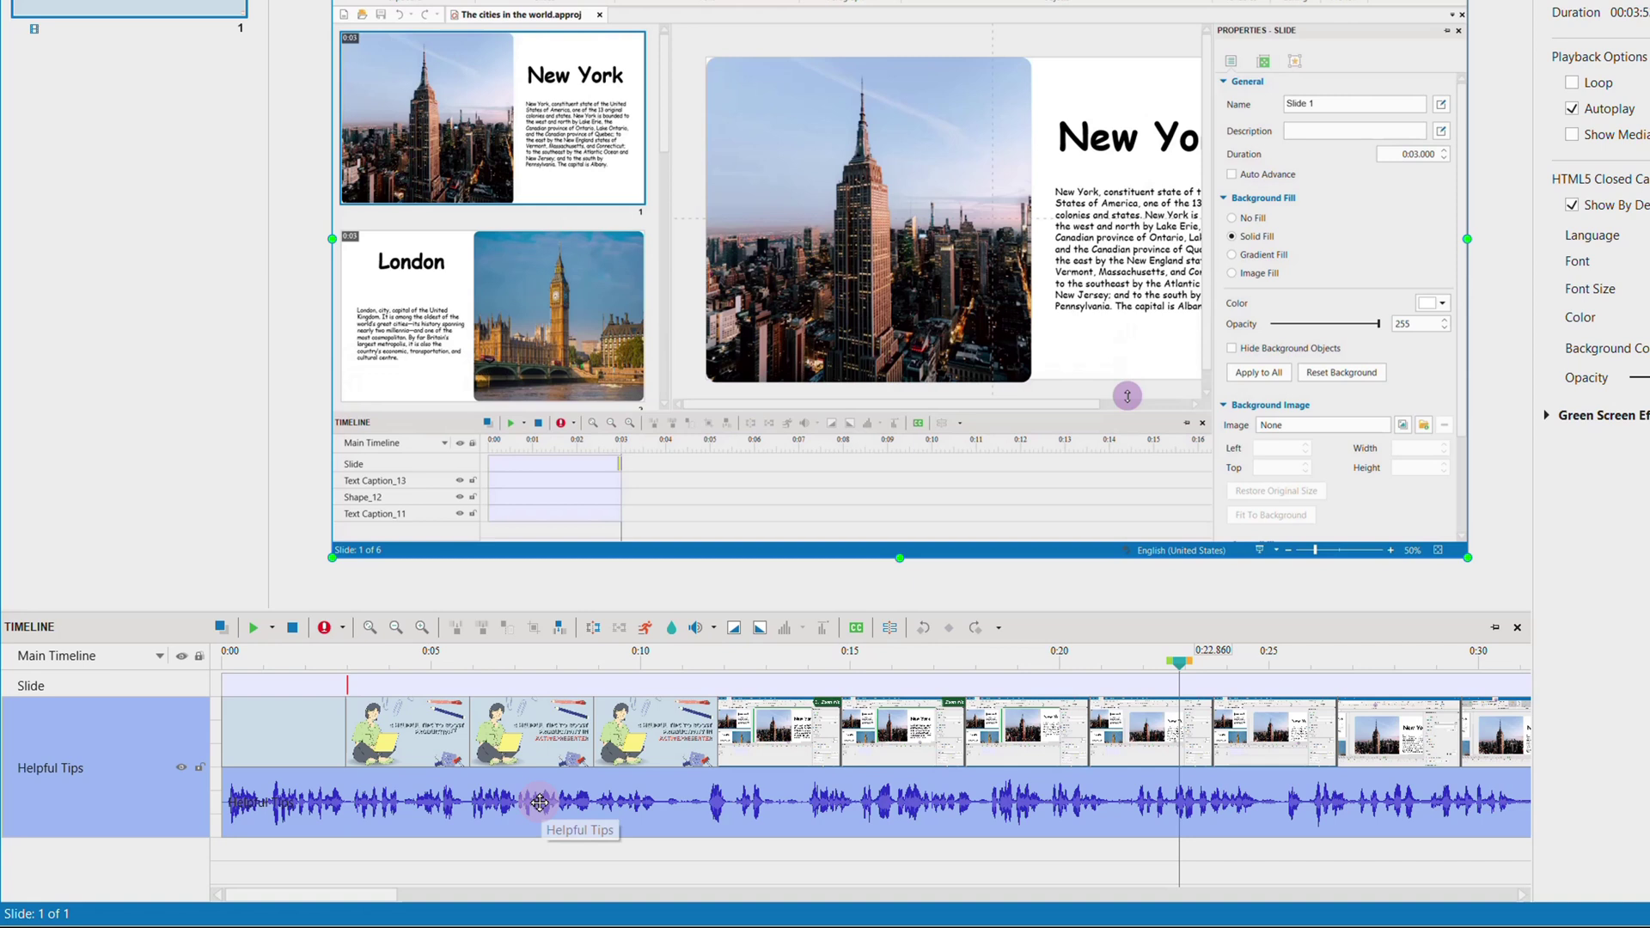
# Step: Turn off Show Video Frames on the Helpful Tips track, then turn it back on
pyautogui.rightClick(541, 797)
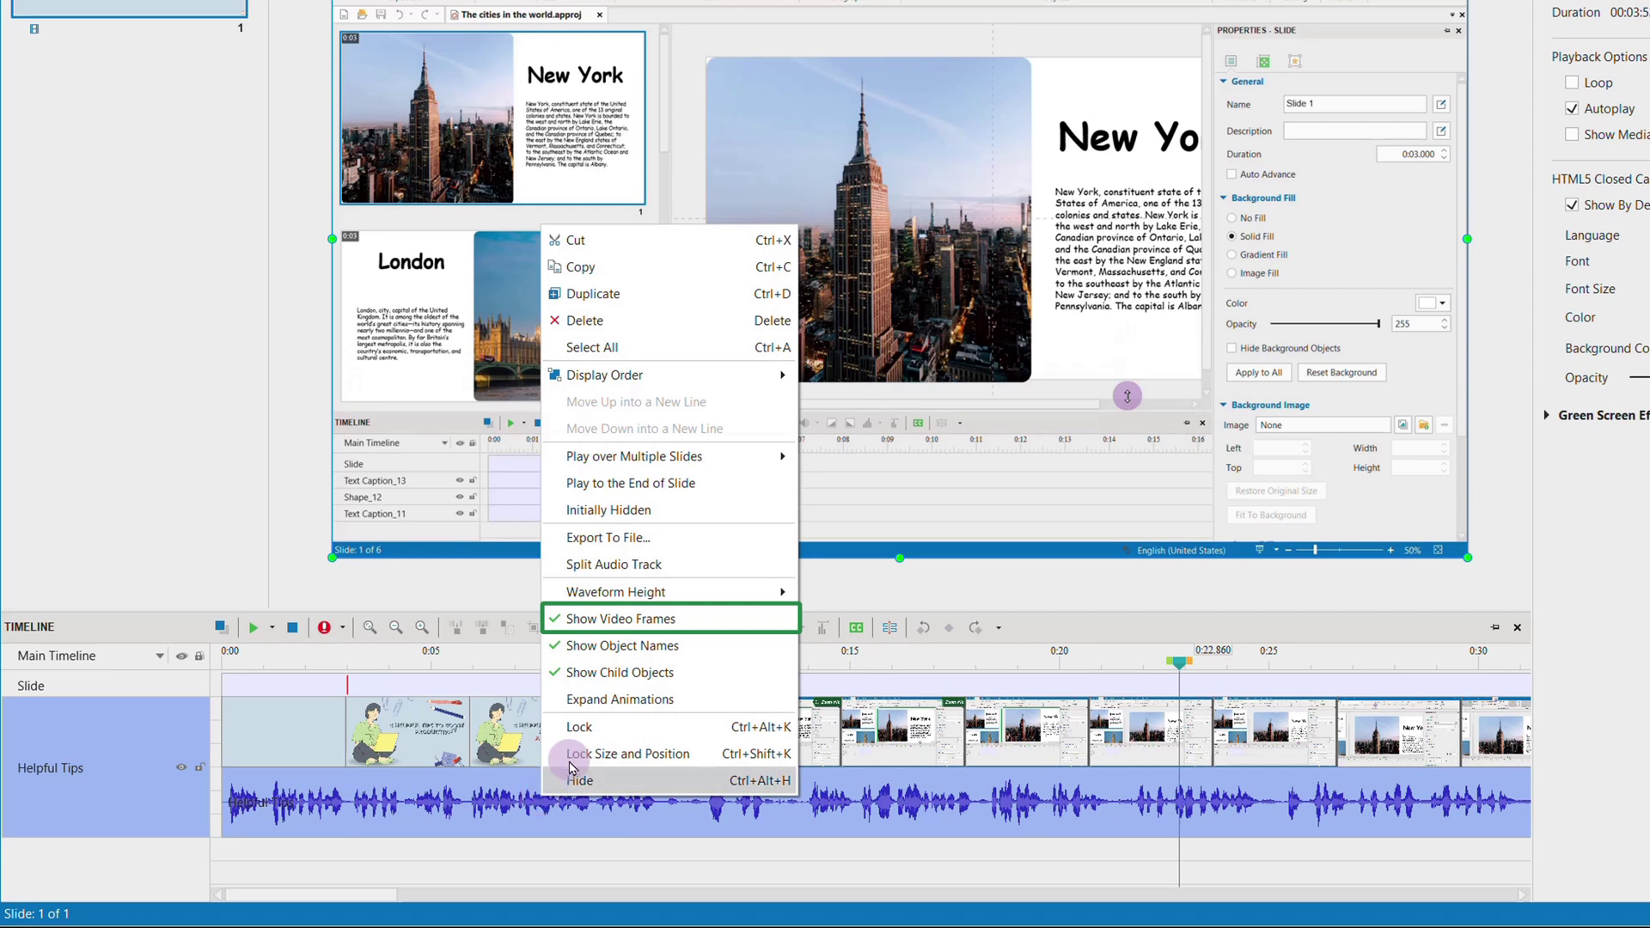
pyautogui.click(685, 622)
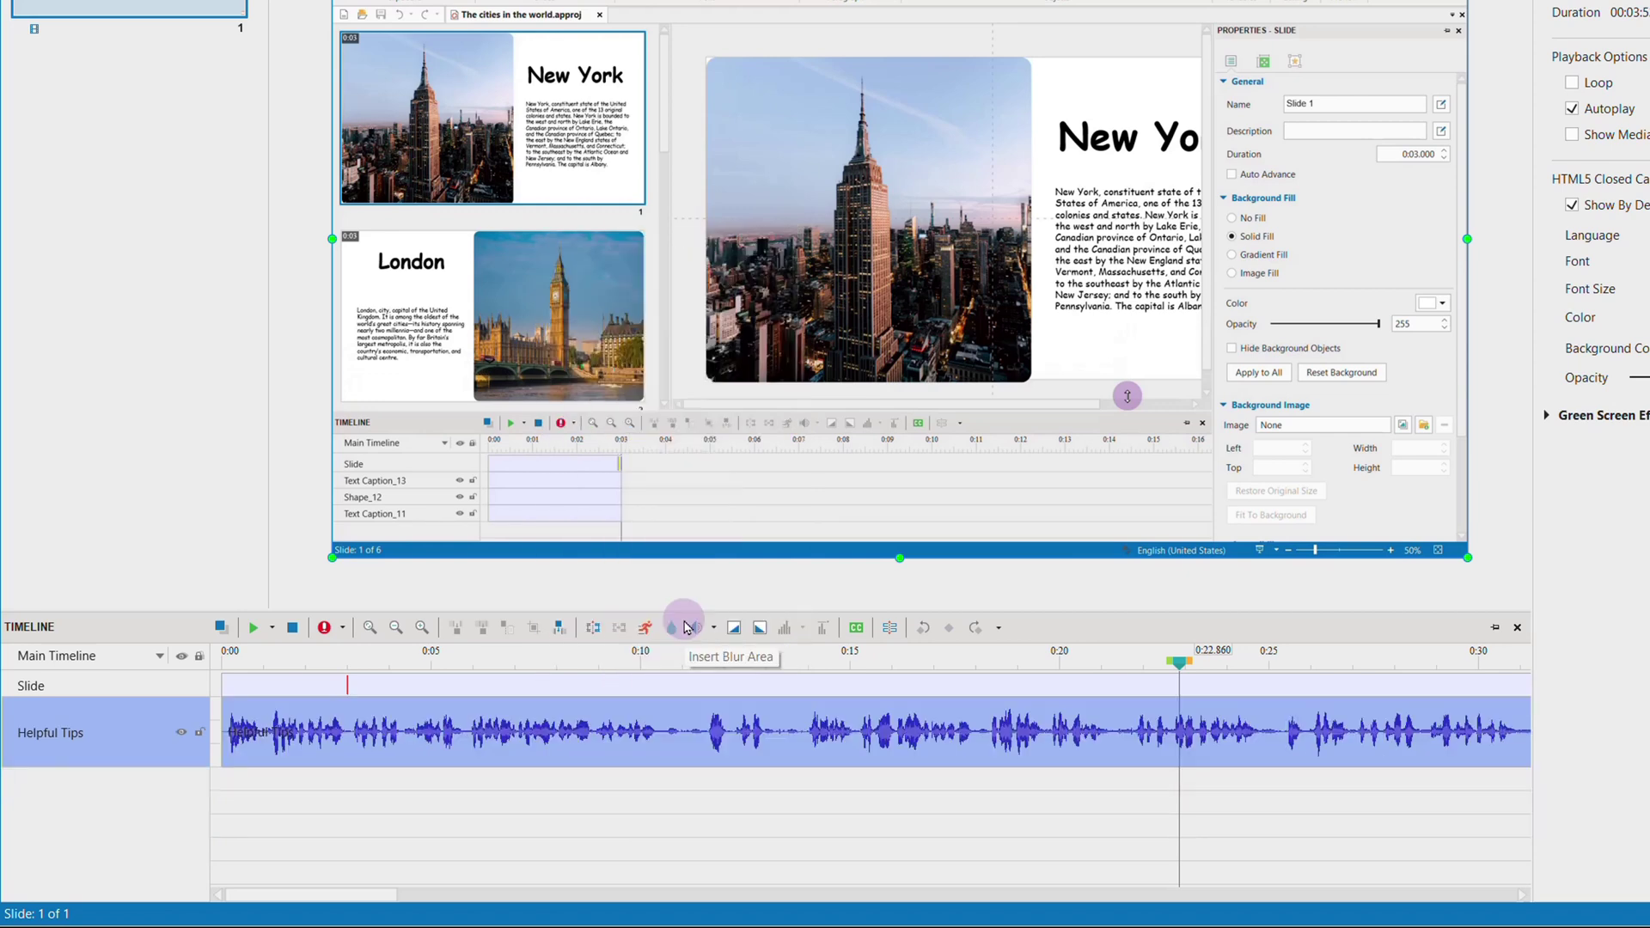
pyautogui.rightClick(659, 731)
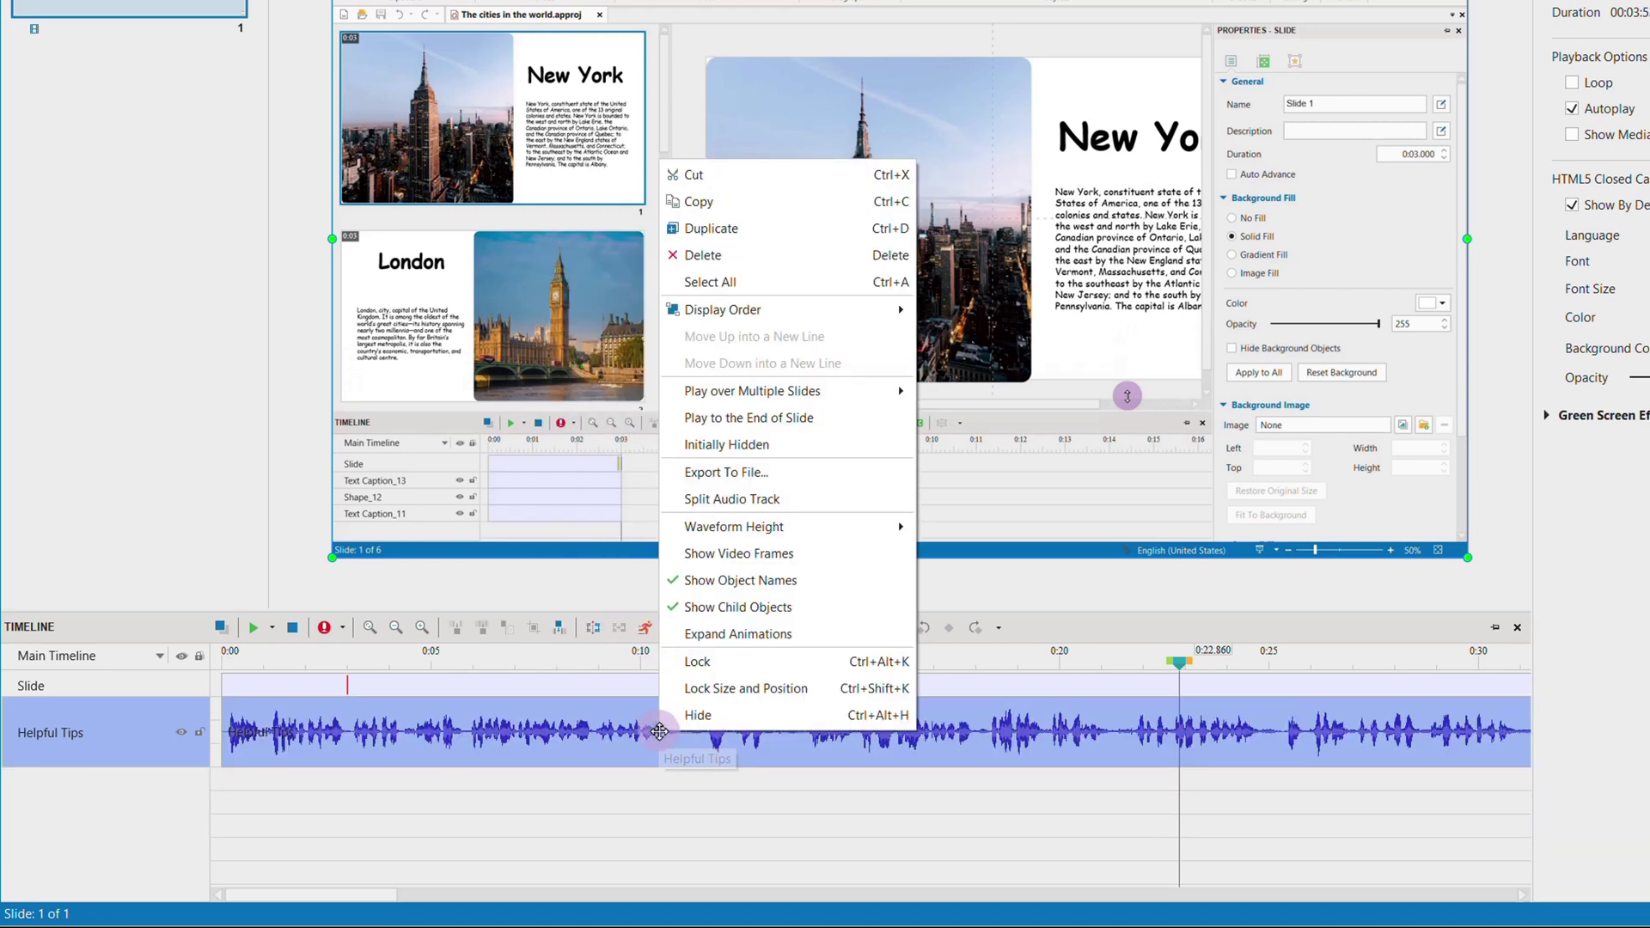
pyautogui.click(736, 570)
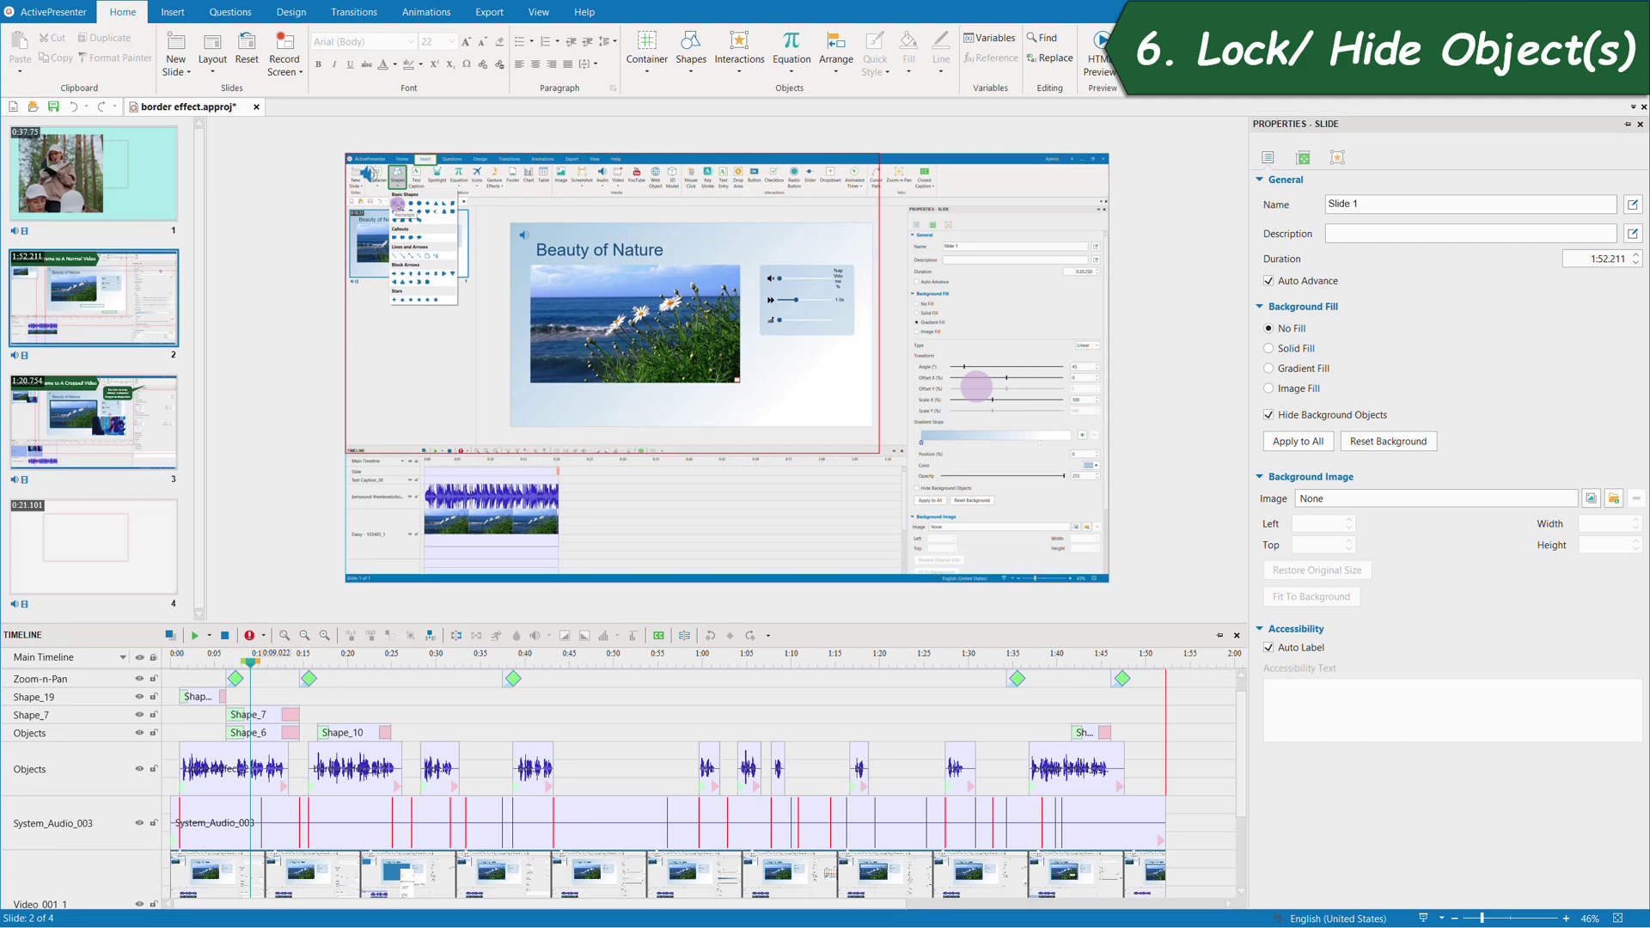
# Step: Test selecting Shape_7, System_Audio_003, Video_001_1 and Zoom-n-Pan, then lock Video_001_1 and verify it
pyautogui.click(273, 716)
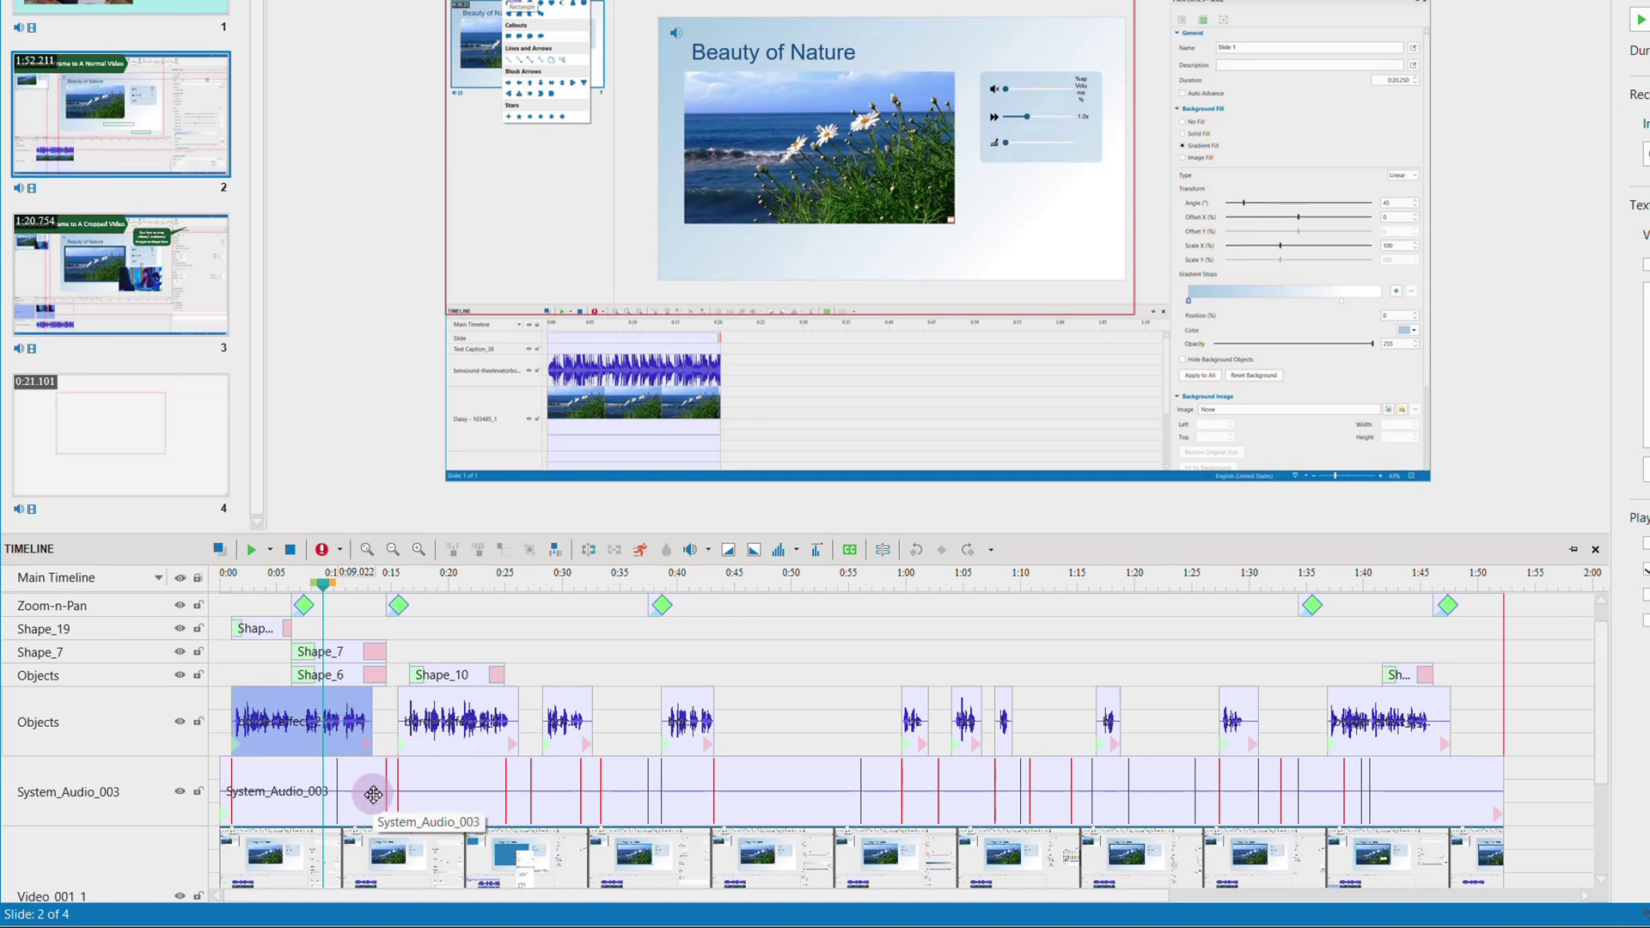
pyautogui.click(371, 791)
pyautogui.click(390, 845)
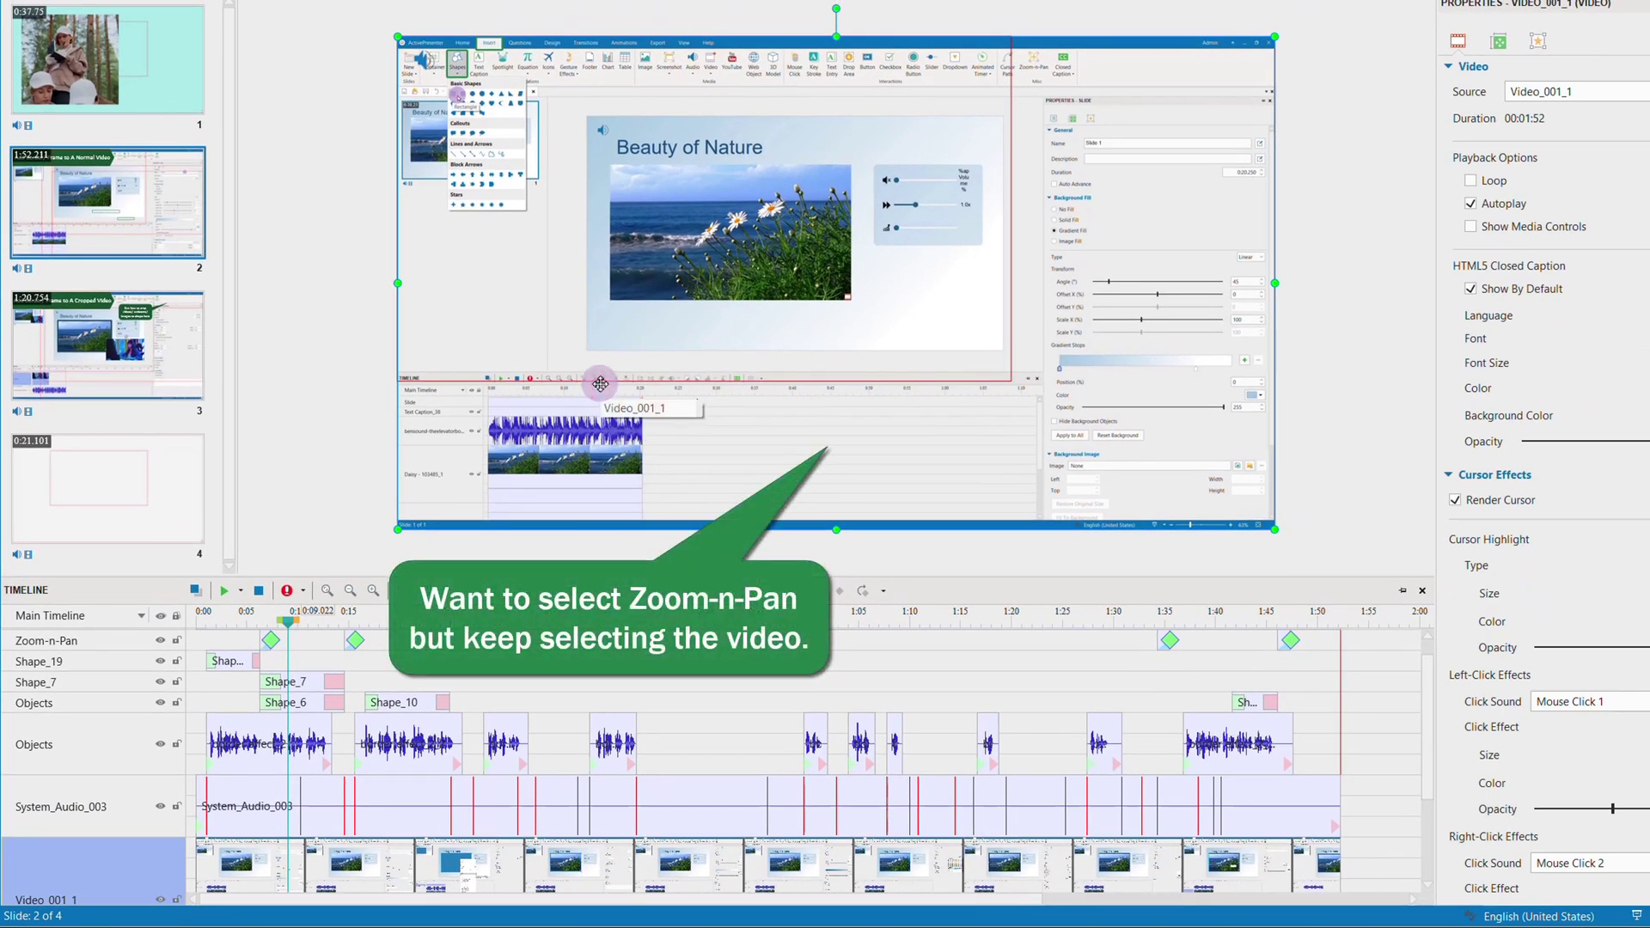
pyautogui.click(623, 384)
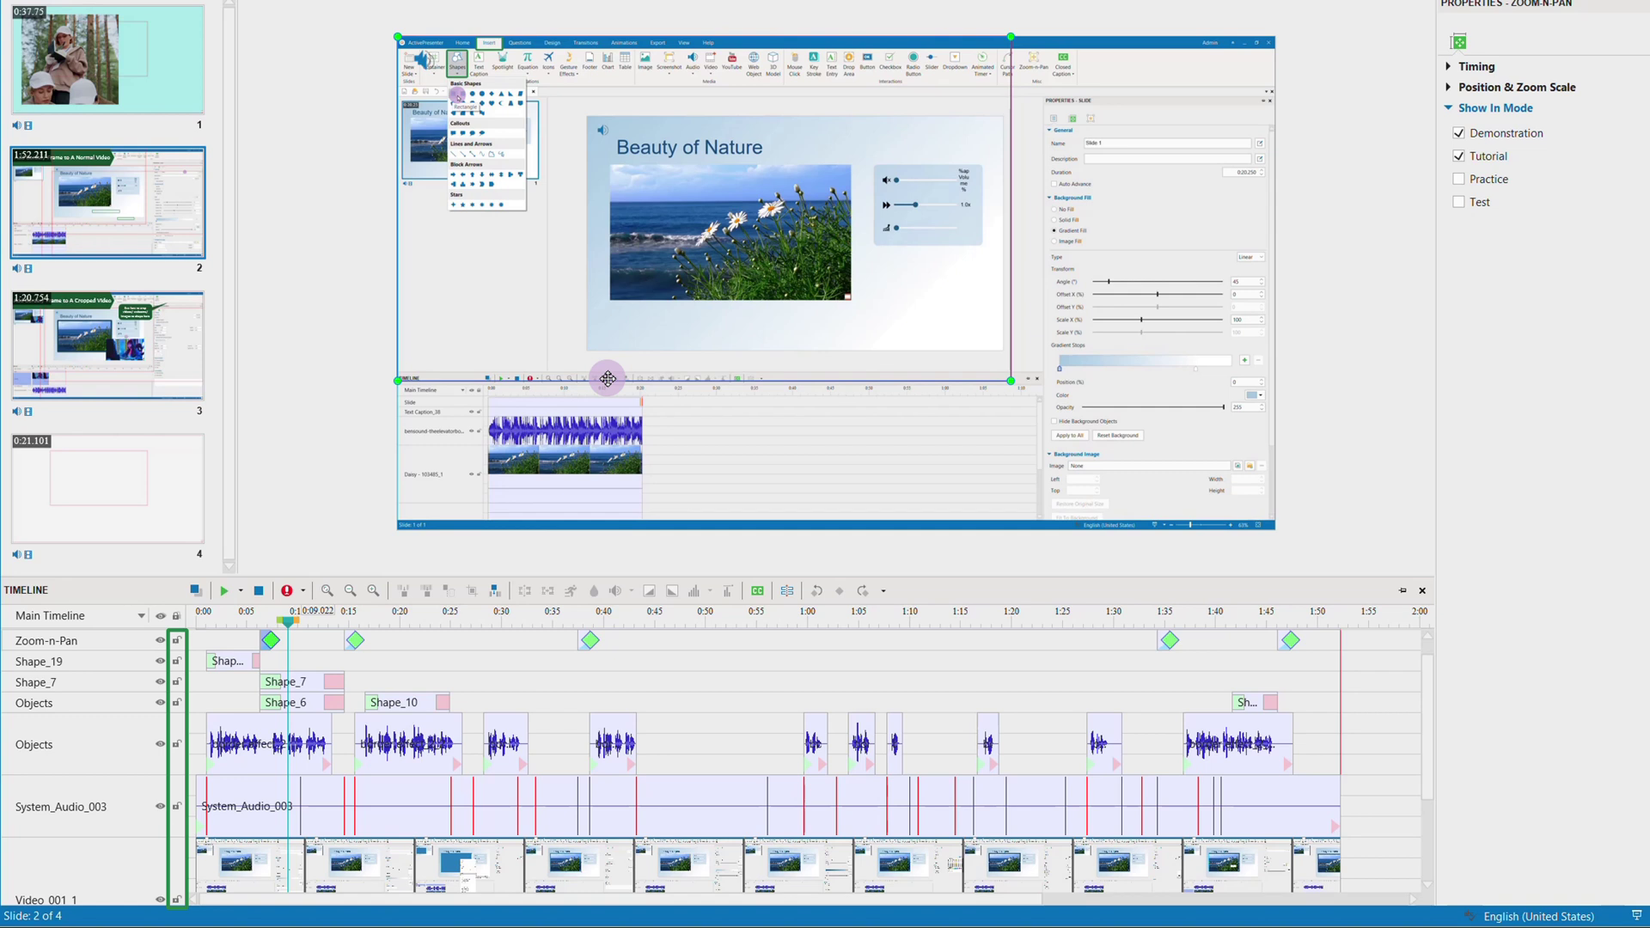
pyautogui.click(177, 662)
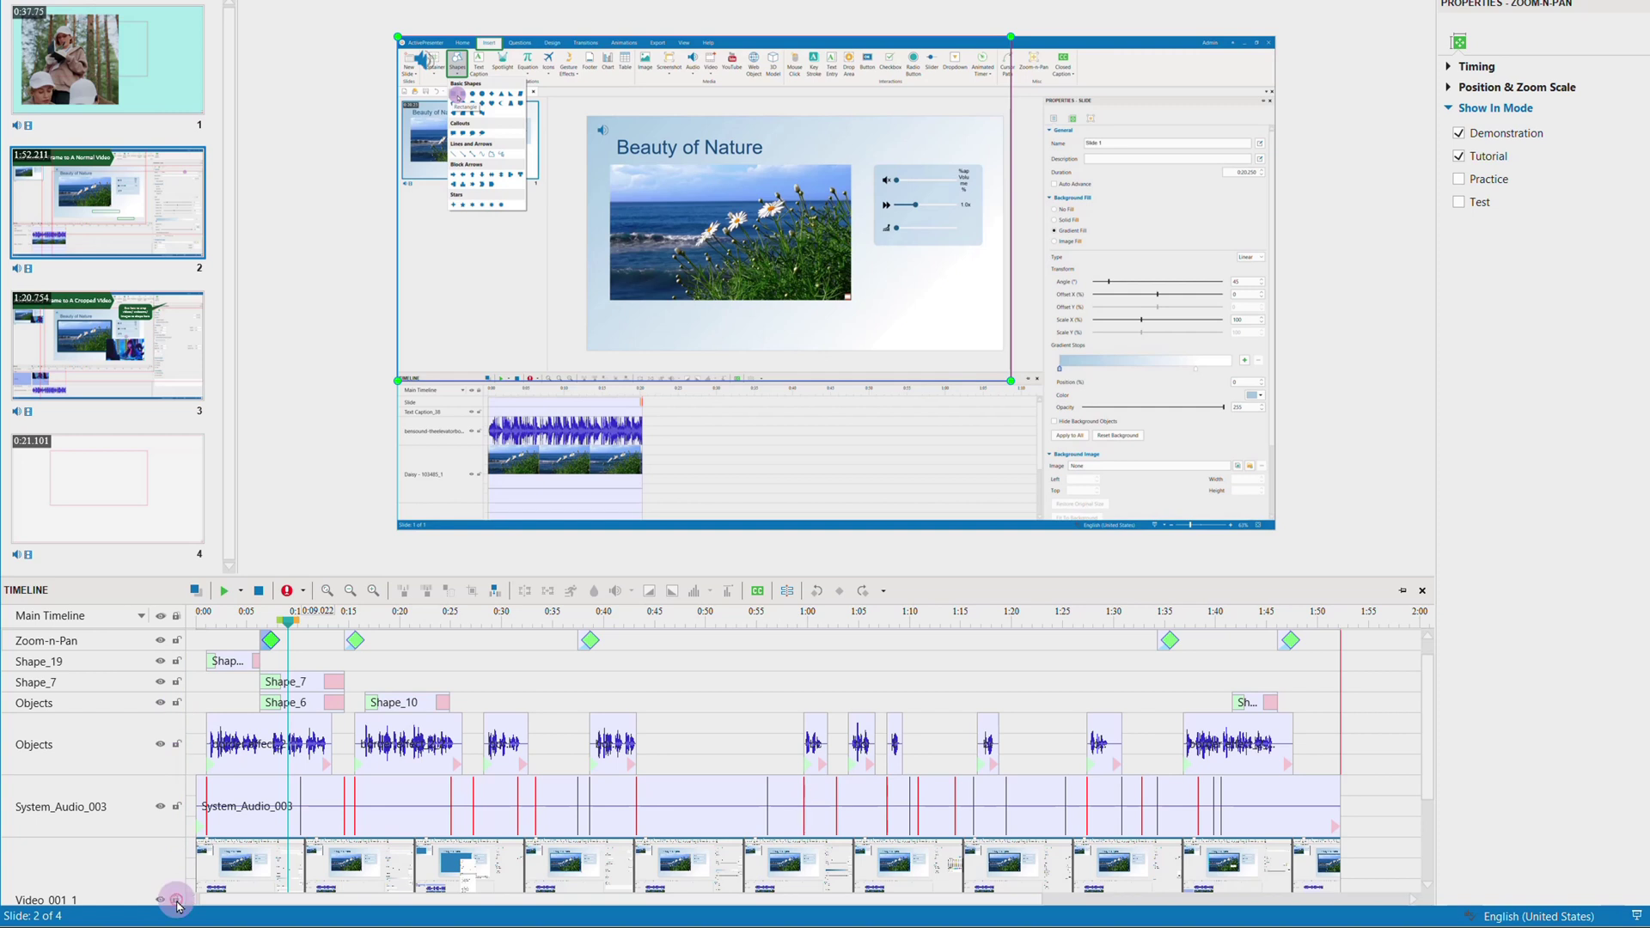
pyautogui.click(593, 473)
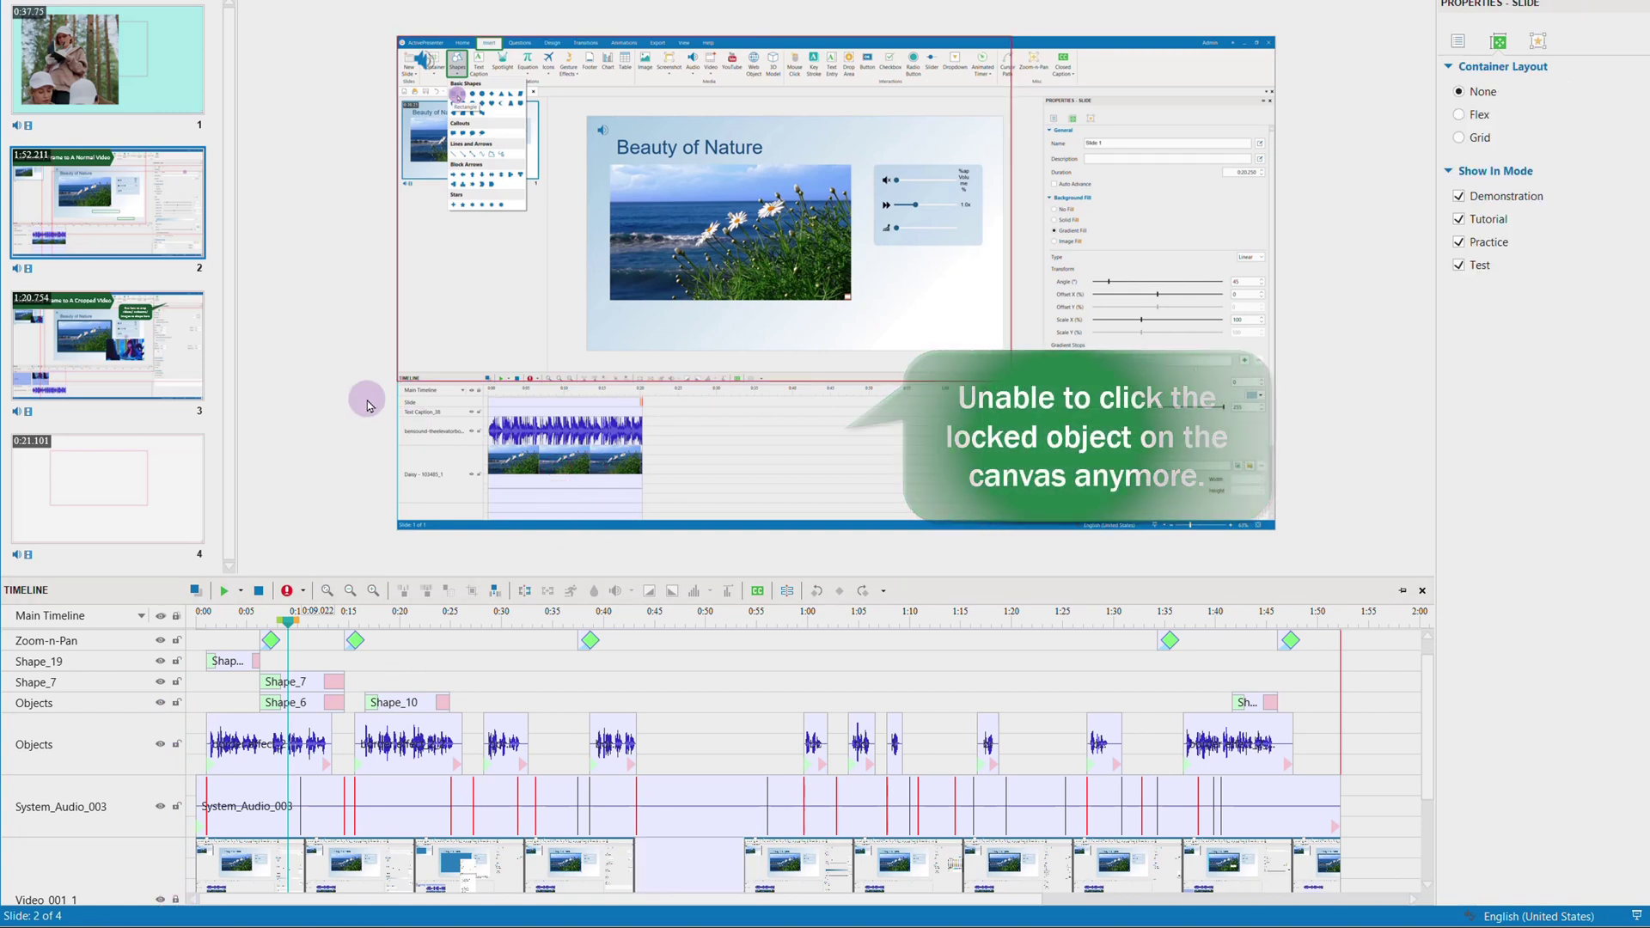
# Step: Lock all slide objects with the Main Timeline lock, leaving only Zoom-n-Pan unlocked
pyautogui.click(178, 900)
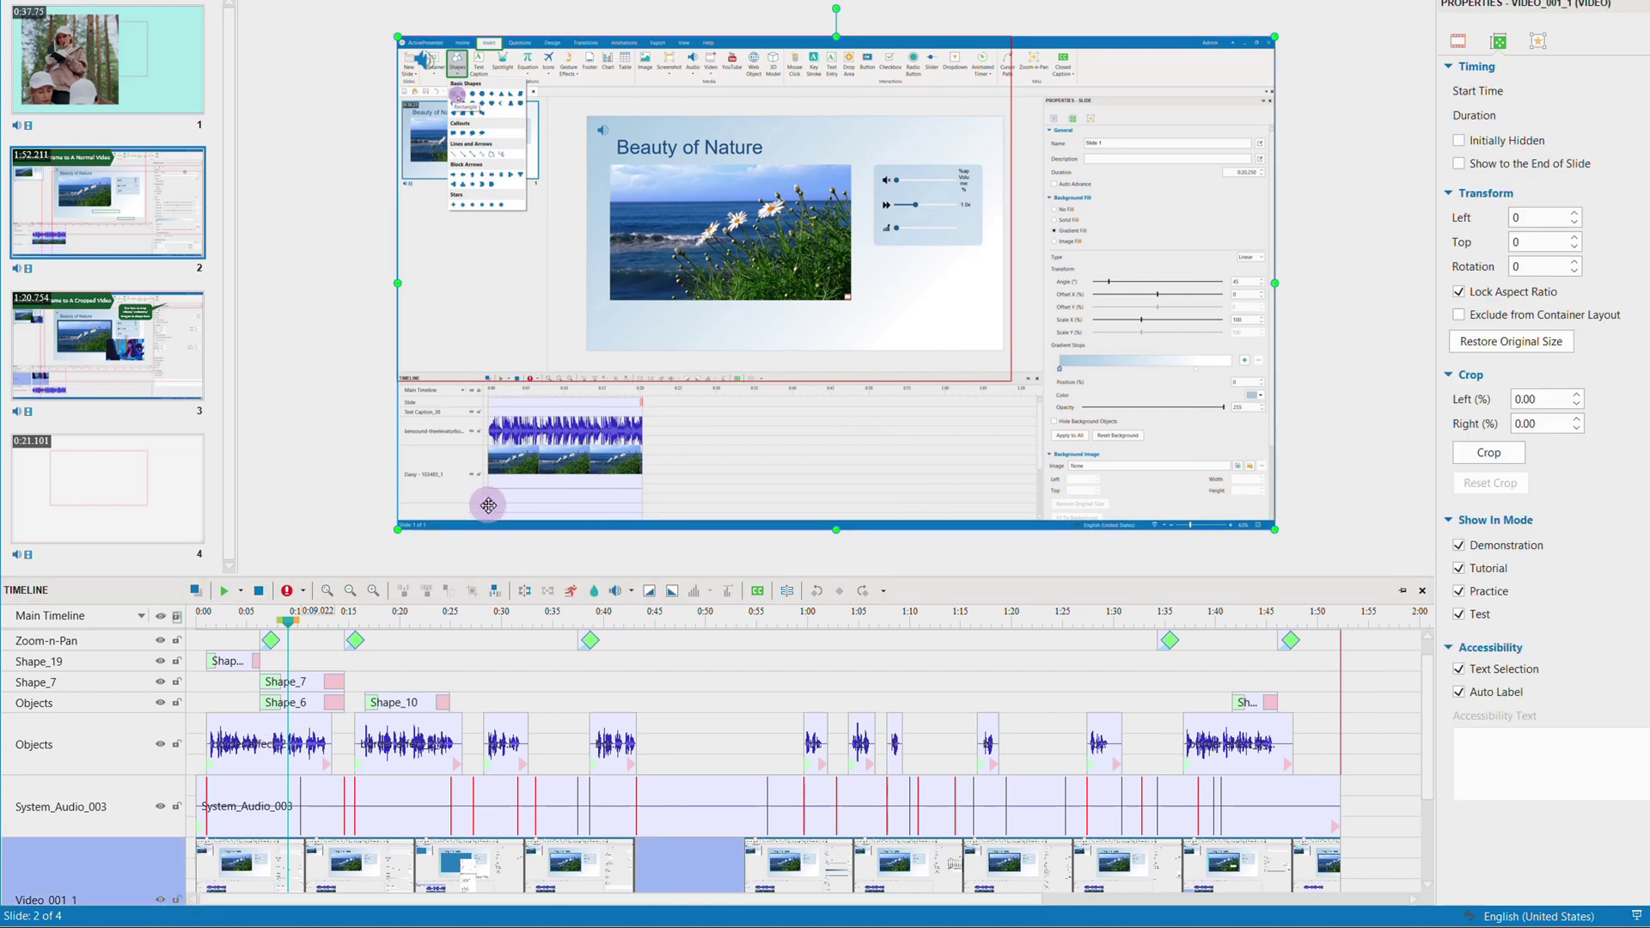
pyautogui.click(177, 617)
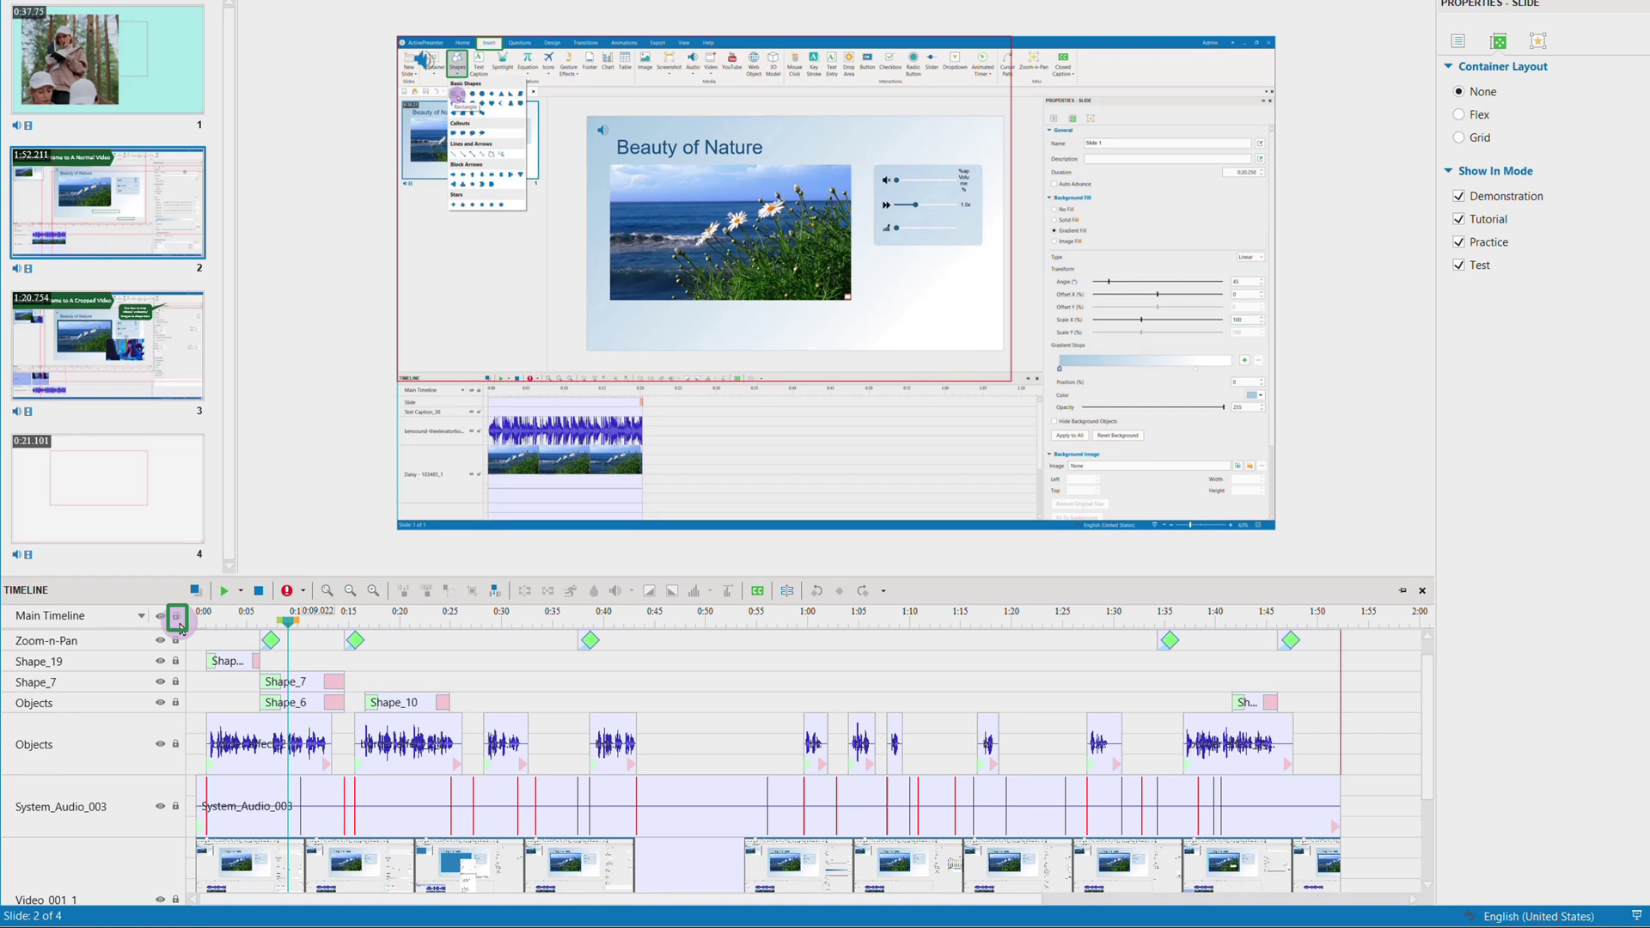
pyautogui.click(178, 661)
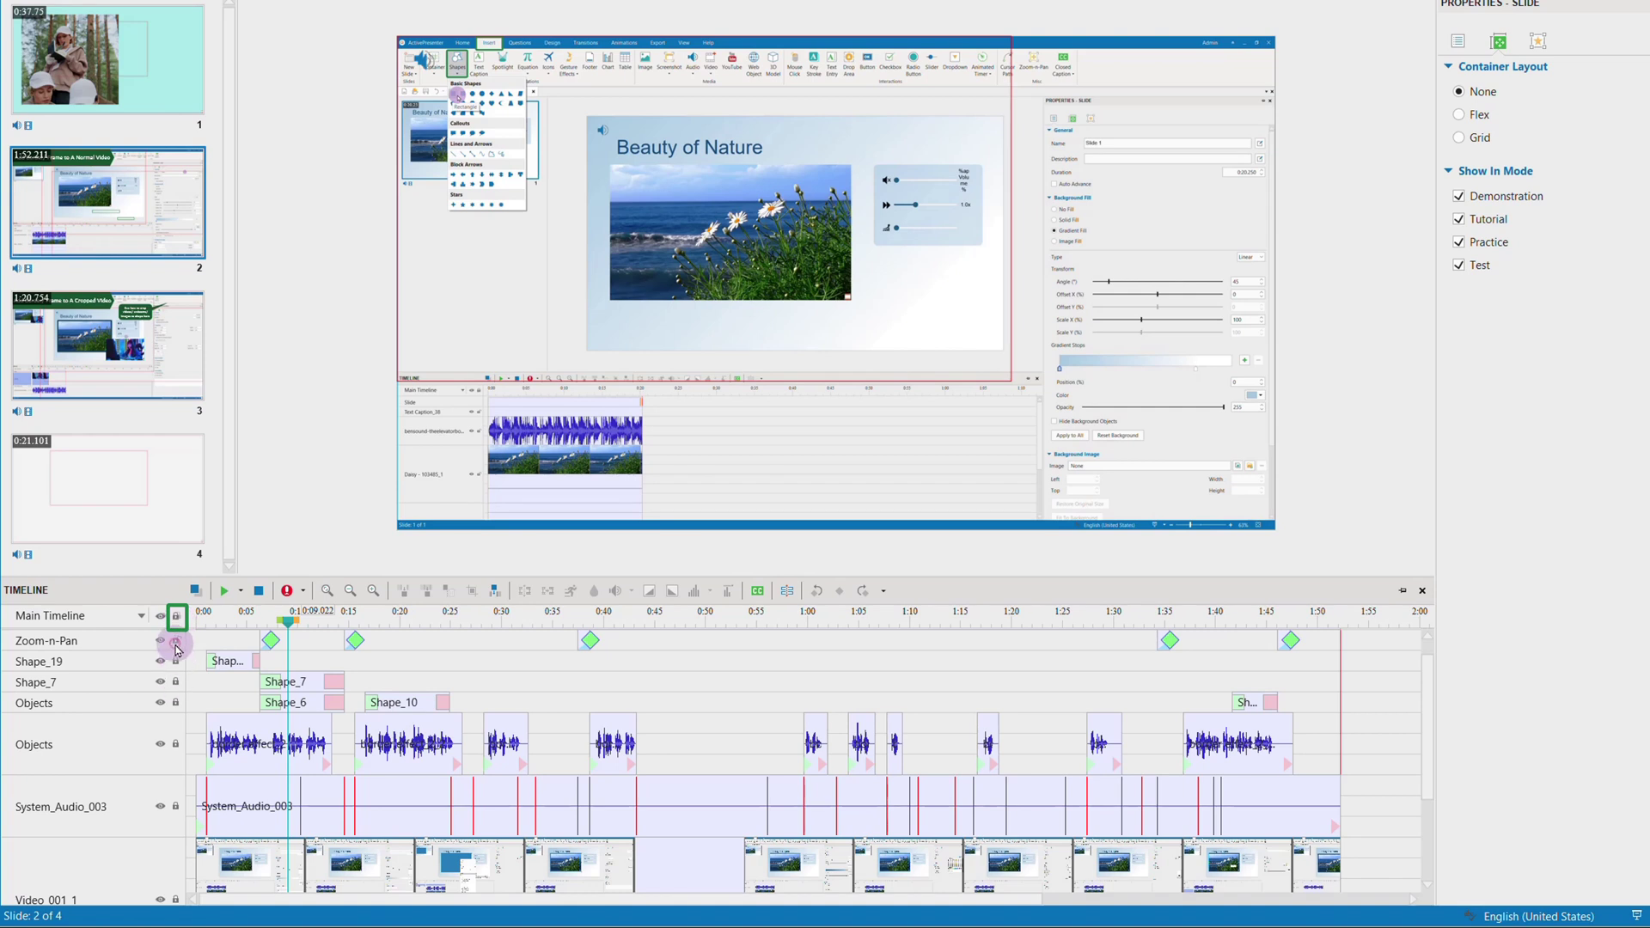
# Step: Move the Zoom-n-Pan frame down and right, test box-selecting locked objects, and select the video
pyautogui.moveTo(828, 379); pyautogui.dragTo(914, 417)
pyautogui.click(891, 484)
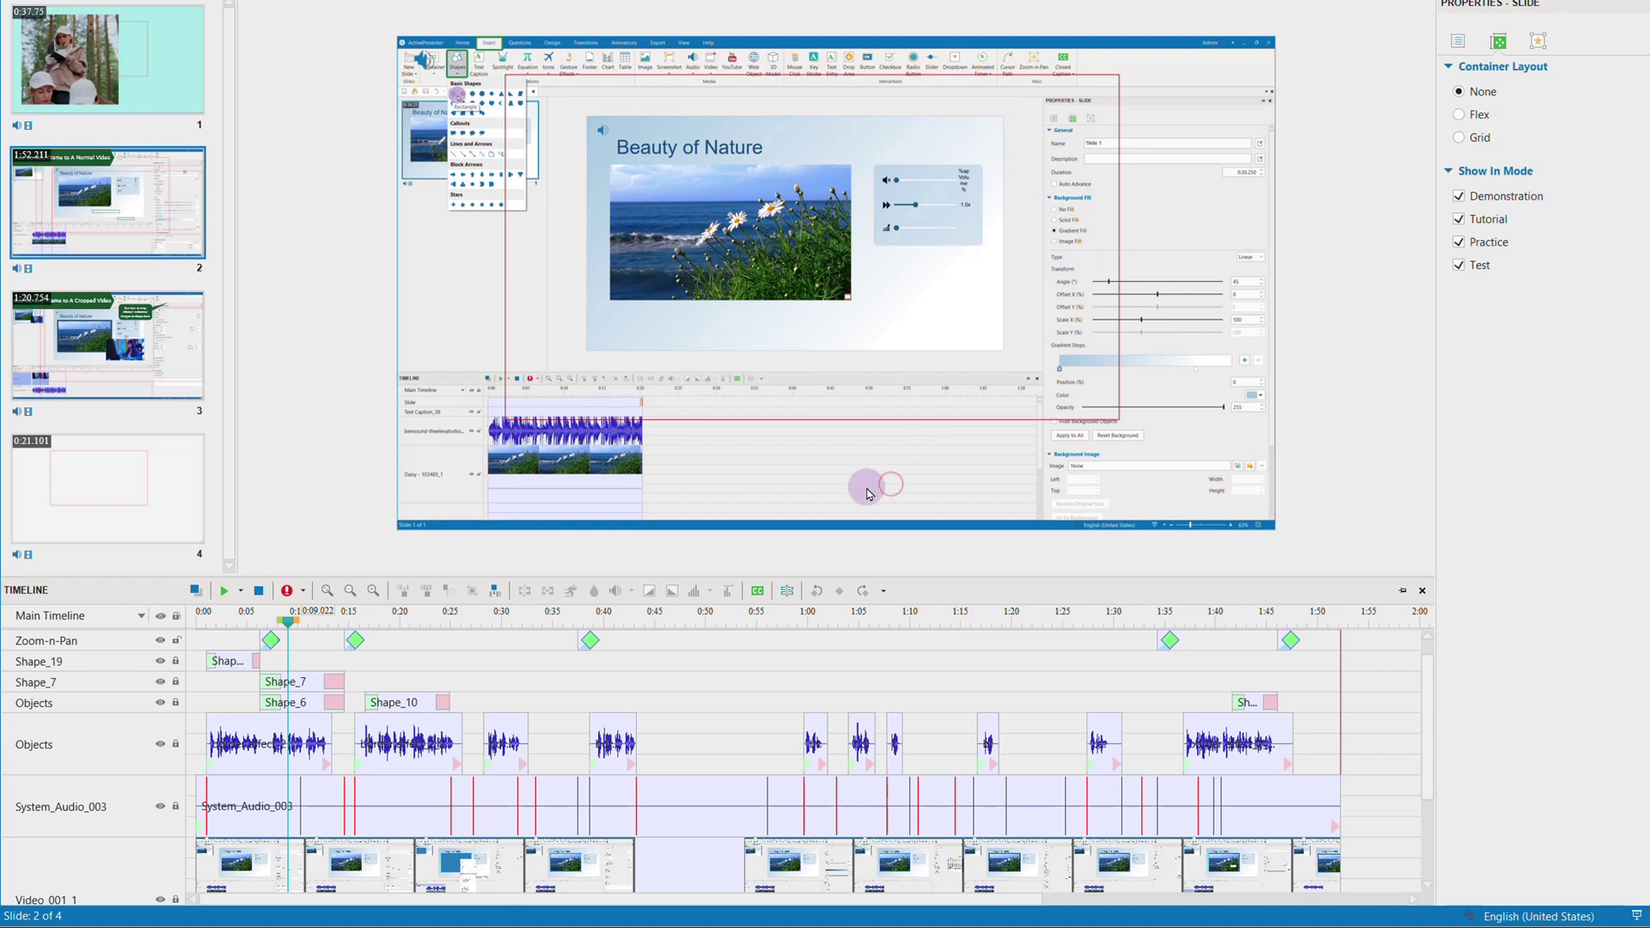
pyautogui.moveTo(735, 446); pyautogui.dragTo(993, 519)
pyautogui.moveTo(1183, 184); pyautogui.dragTo(1248, 341)
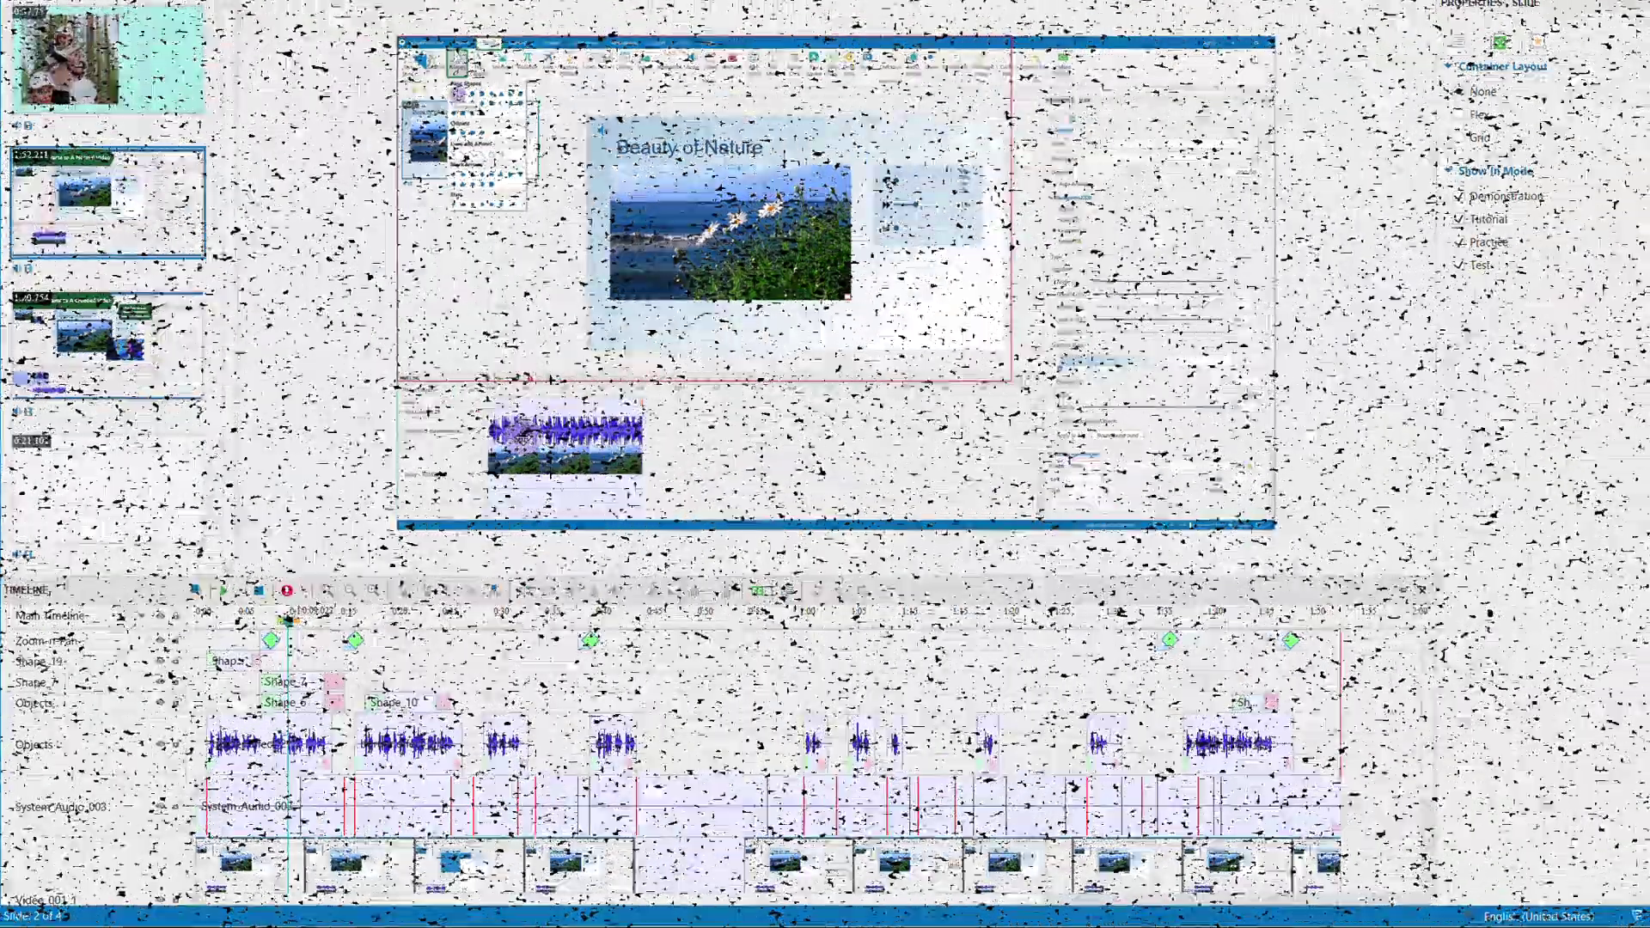
pyautogui.click(438, 311)
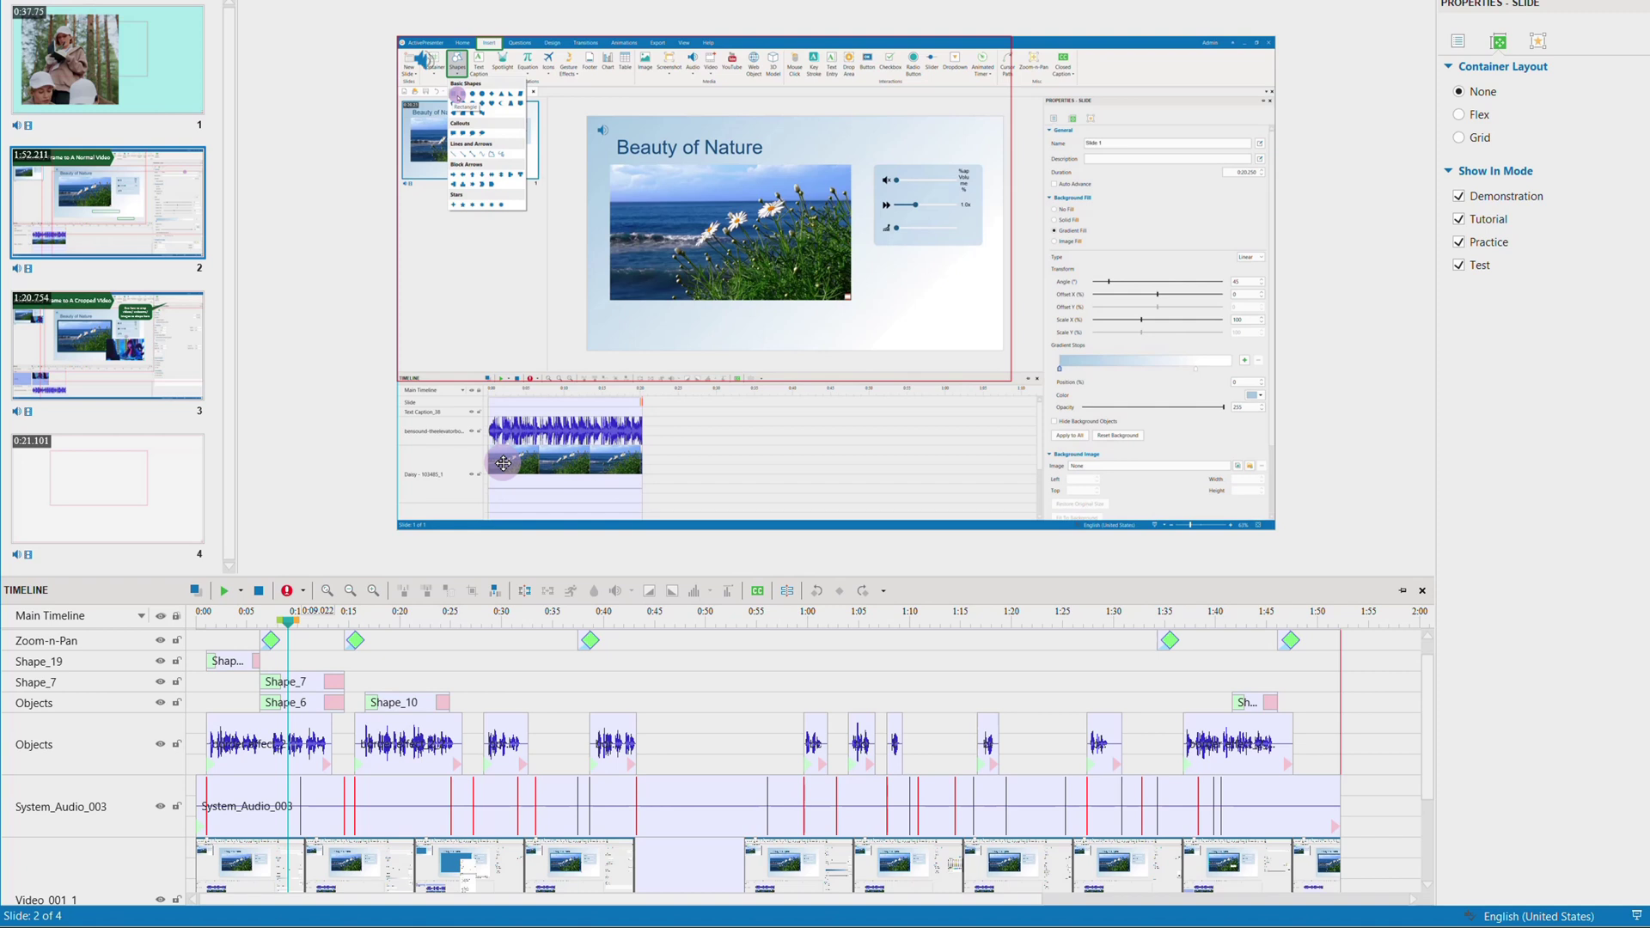
# Step: Lock the size and position of the Video_001_1 clip
pyautogui.click(312, 875)
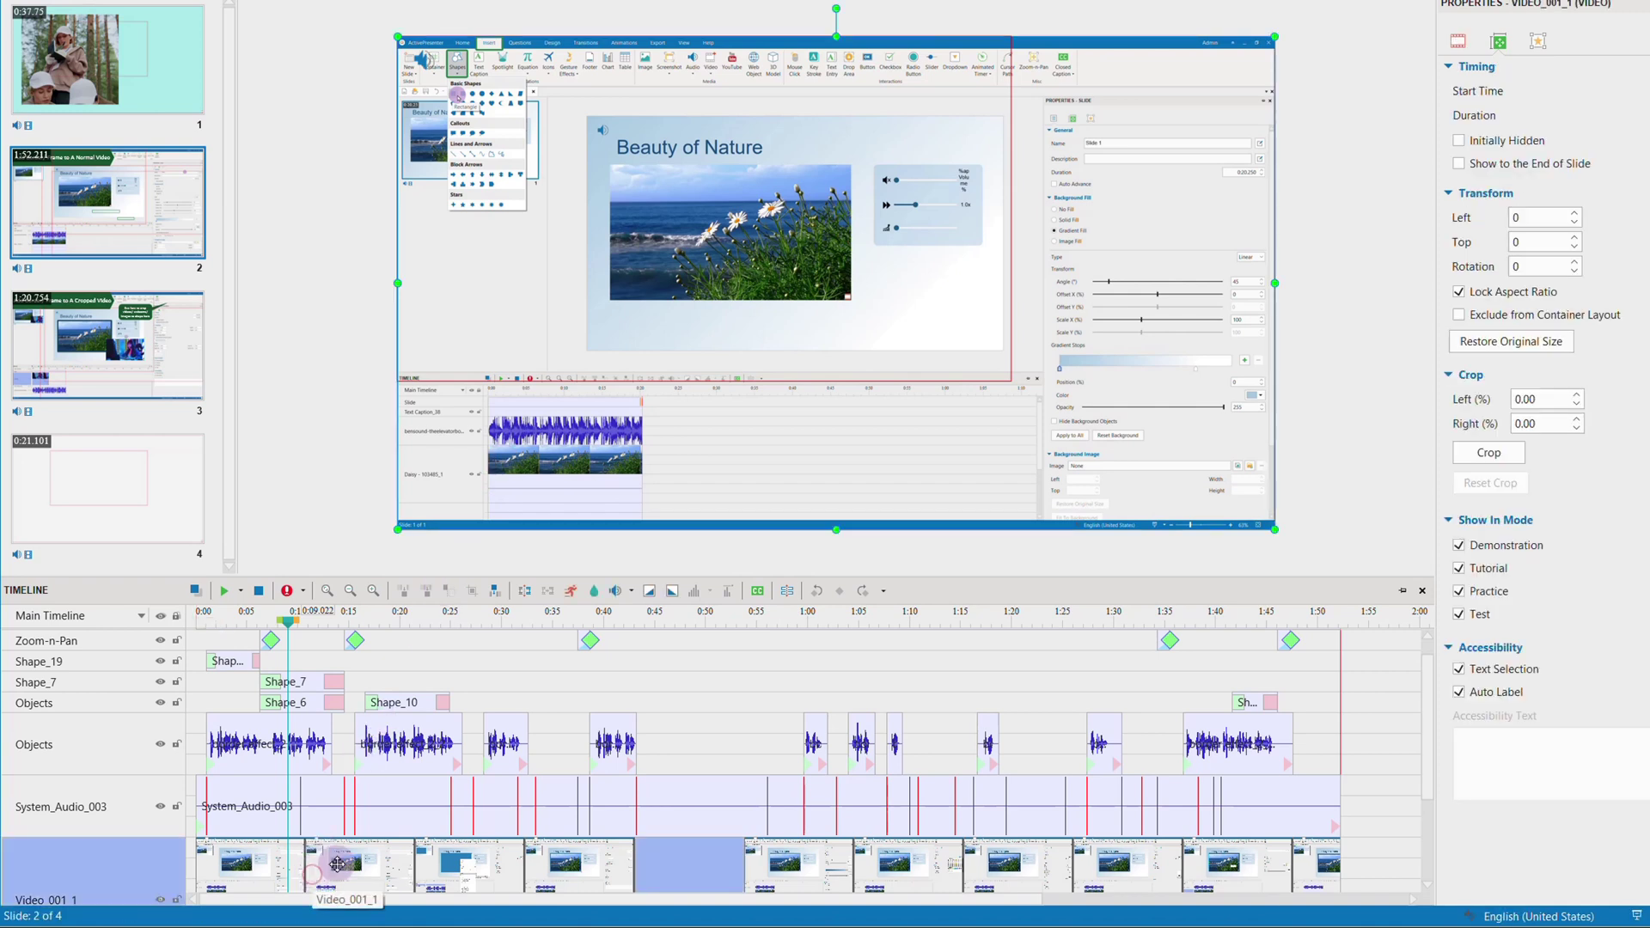
pyautogui.rightClick(394, 859)
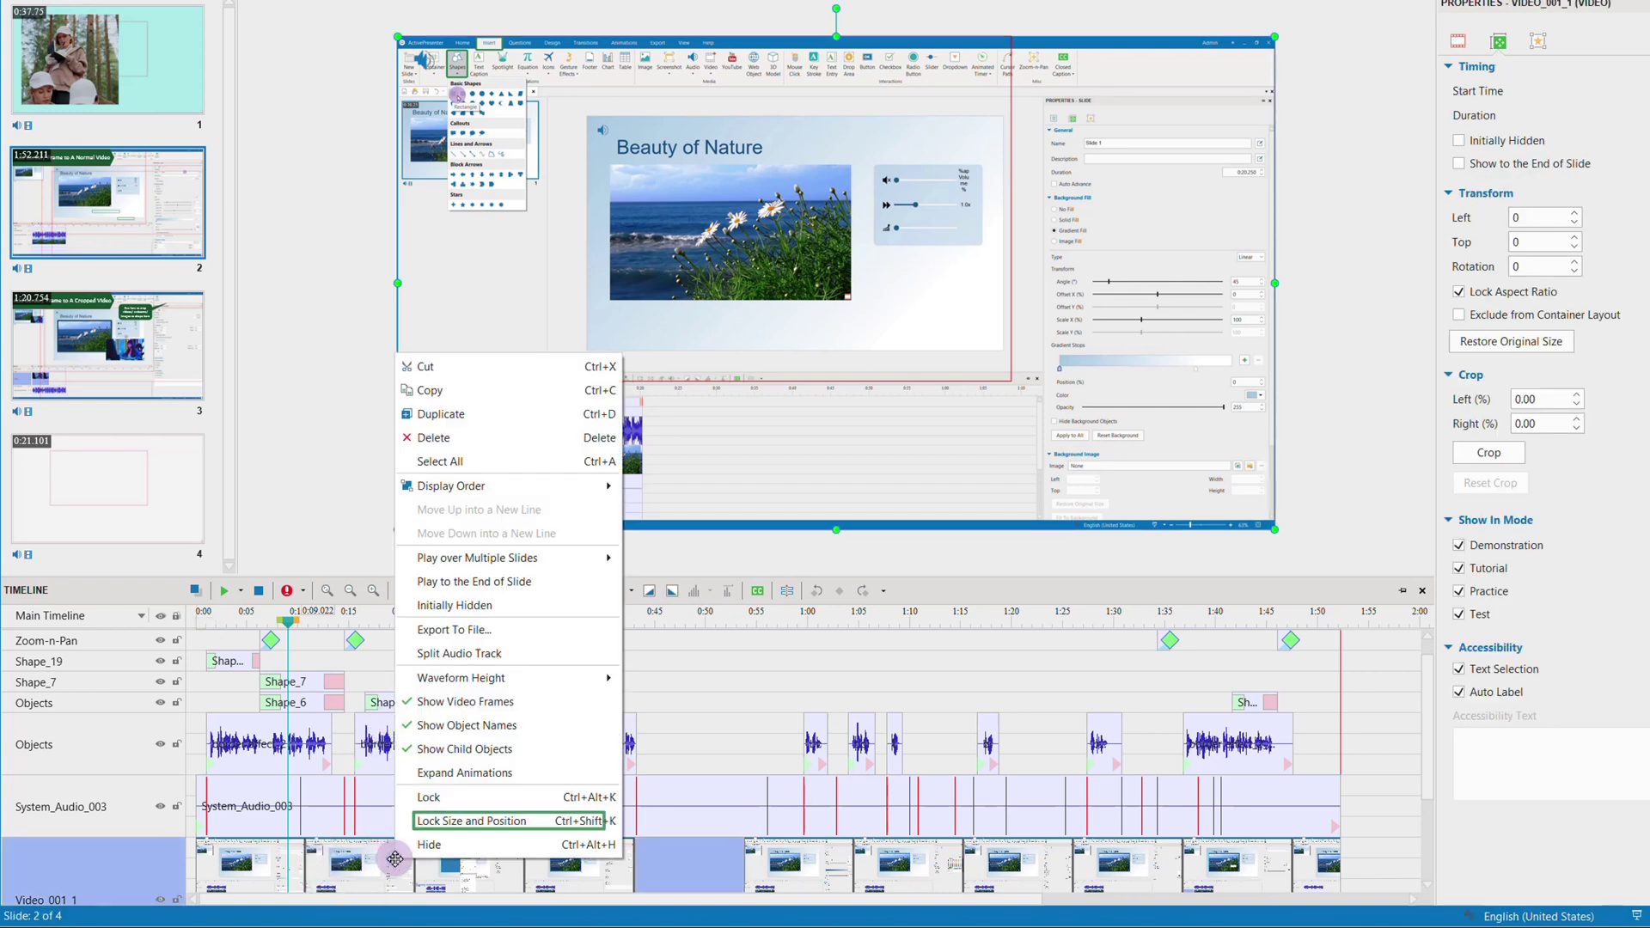
pyautogui.click(461, 829)
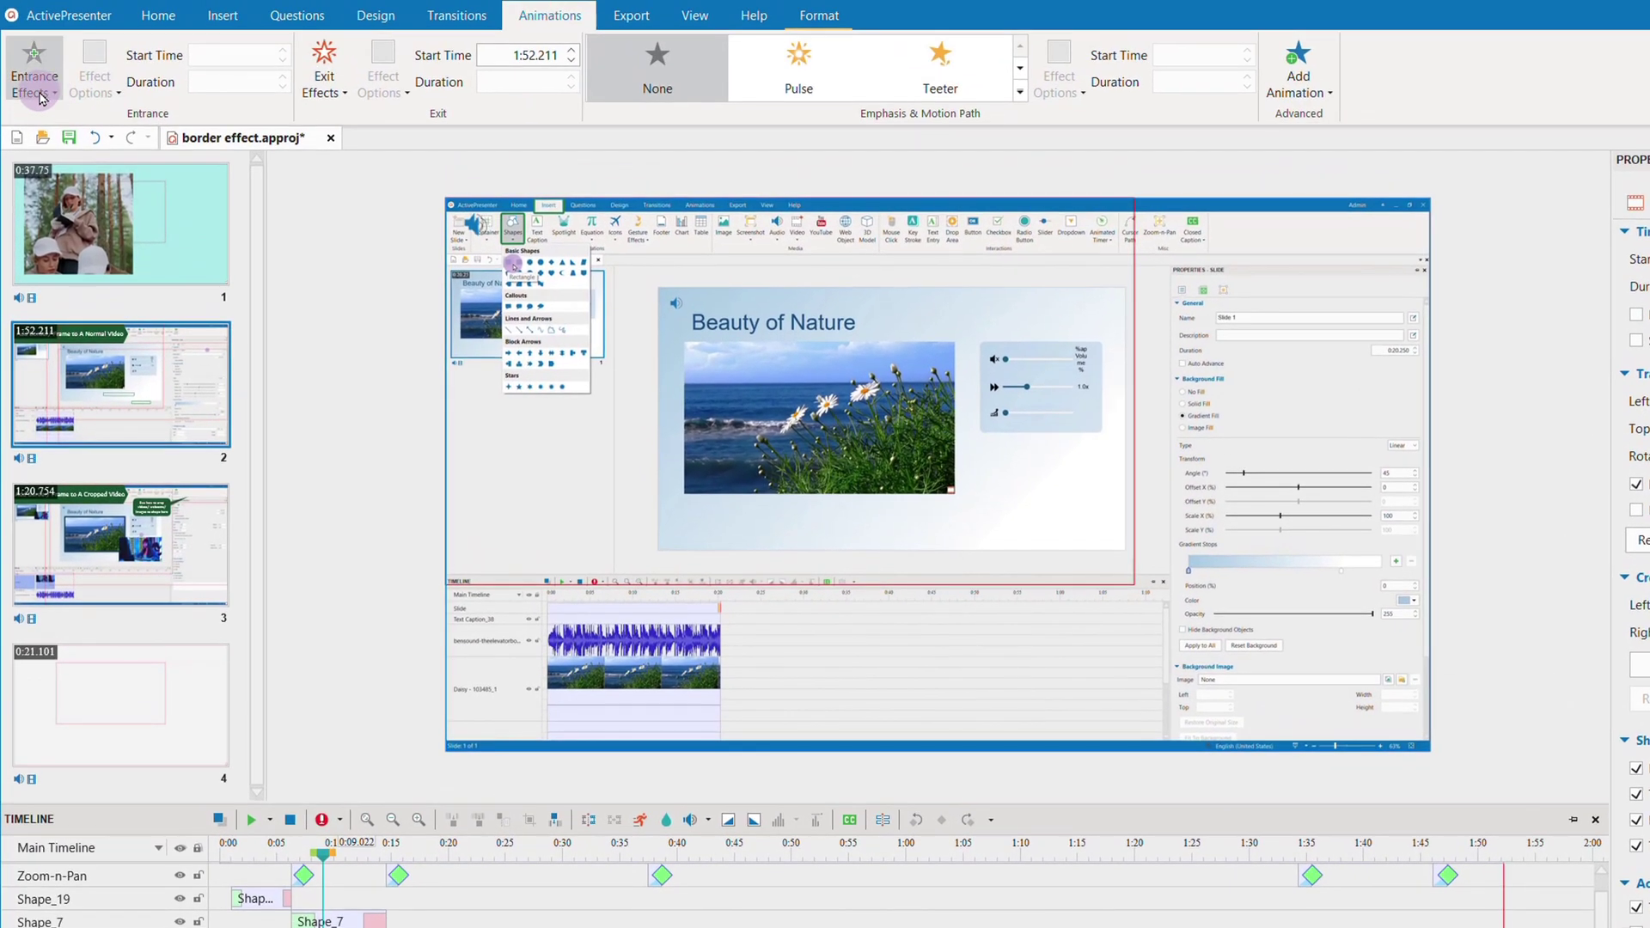
# Step: Lengthen the entrance animation at the start of Video_001_1, then preview the slide
pyautogui.click(39, 96)
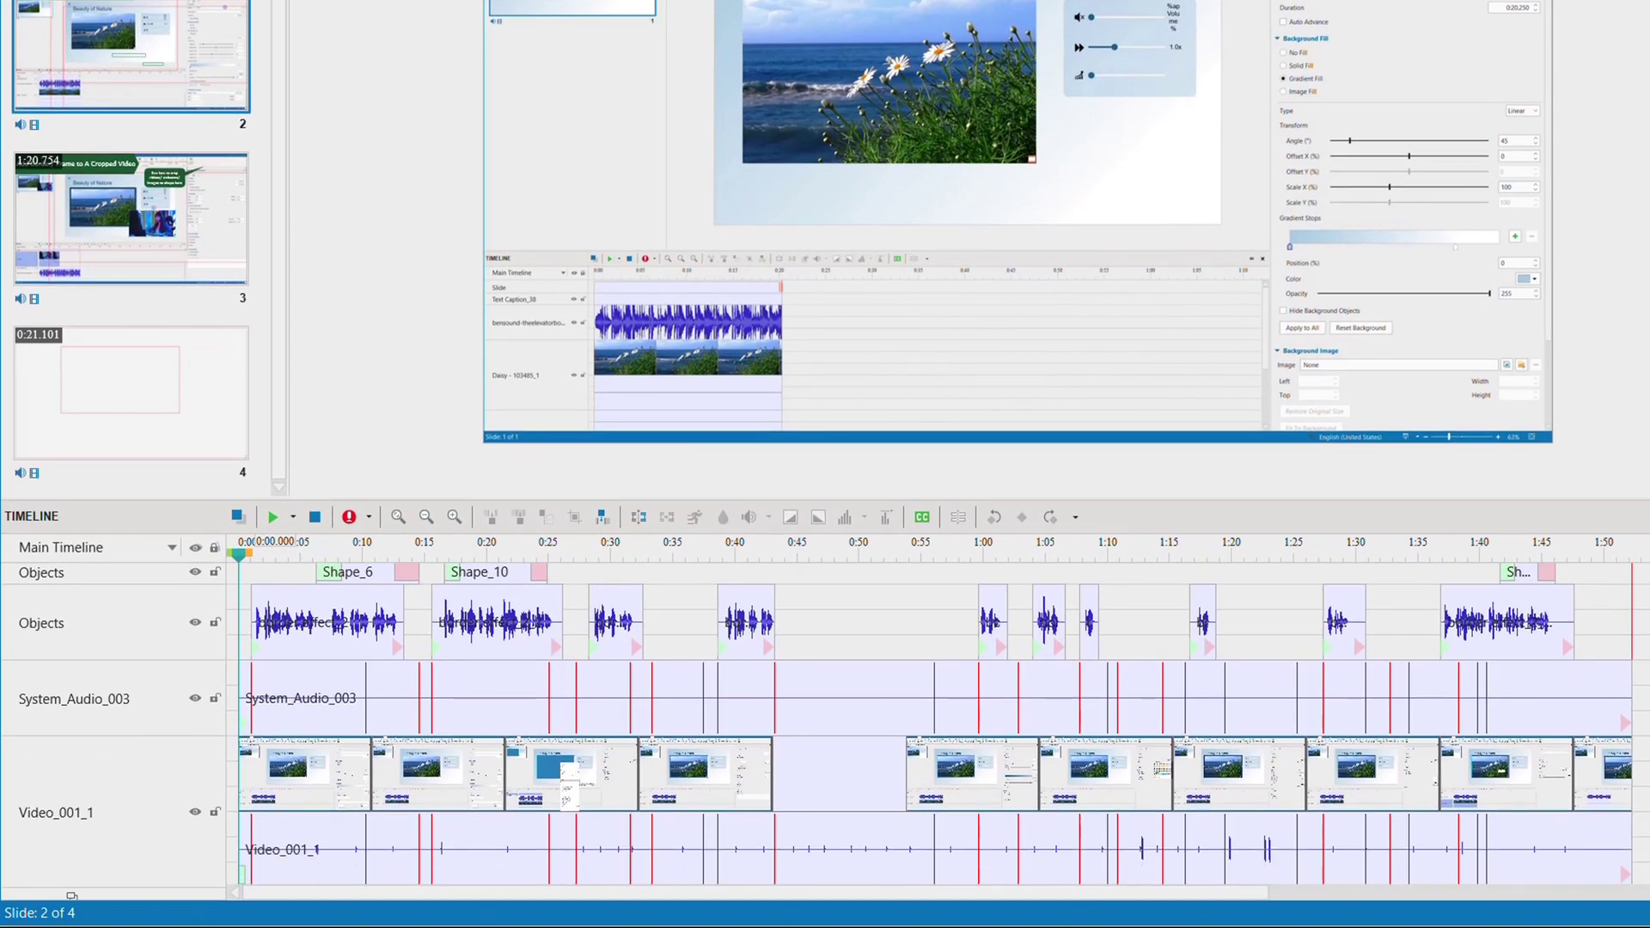
pyautogui.scroll(-1, 825, 731)
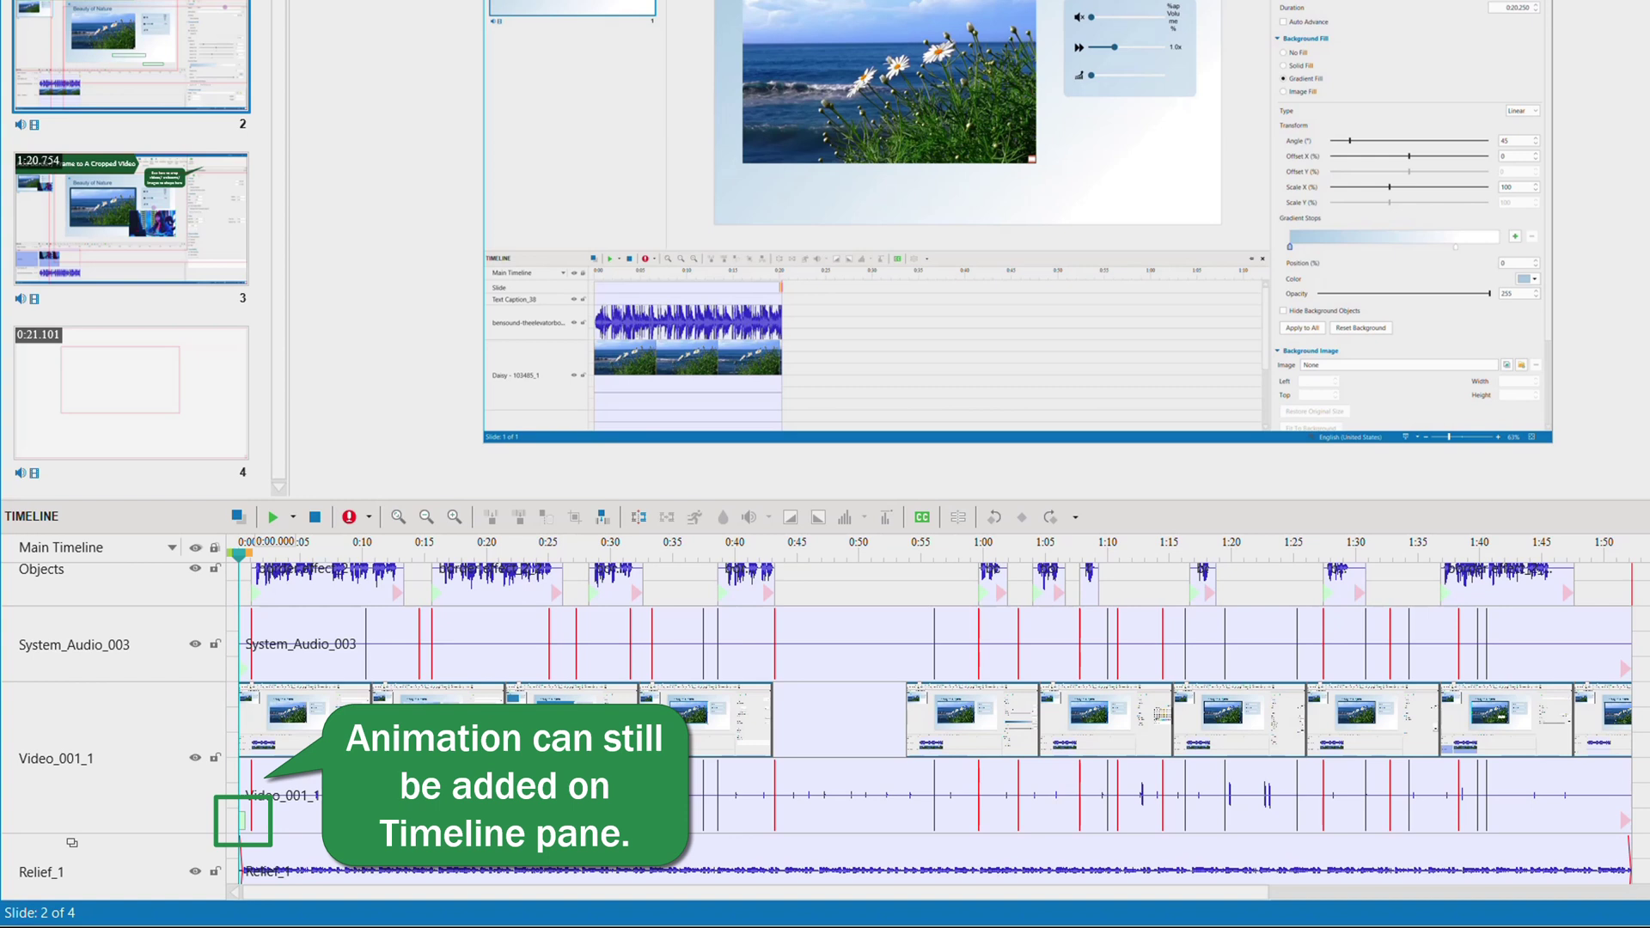
pyautogui.click(301, 809)
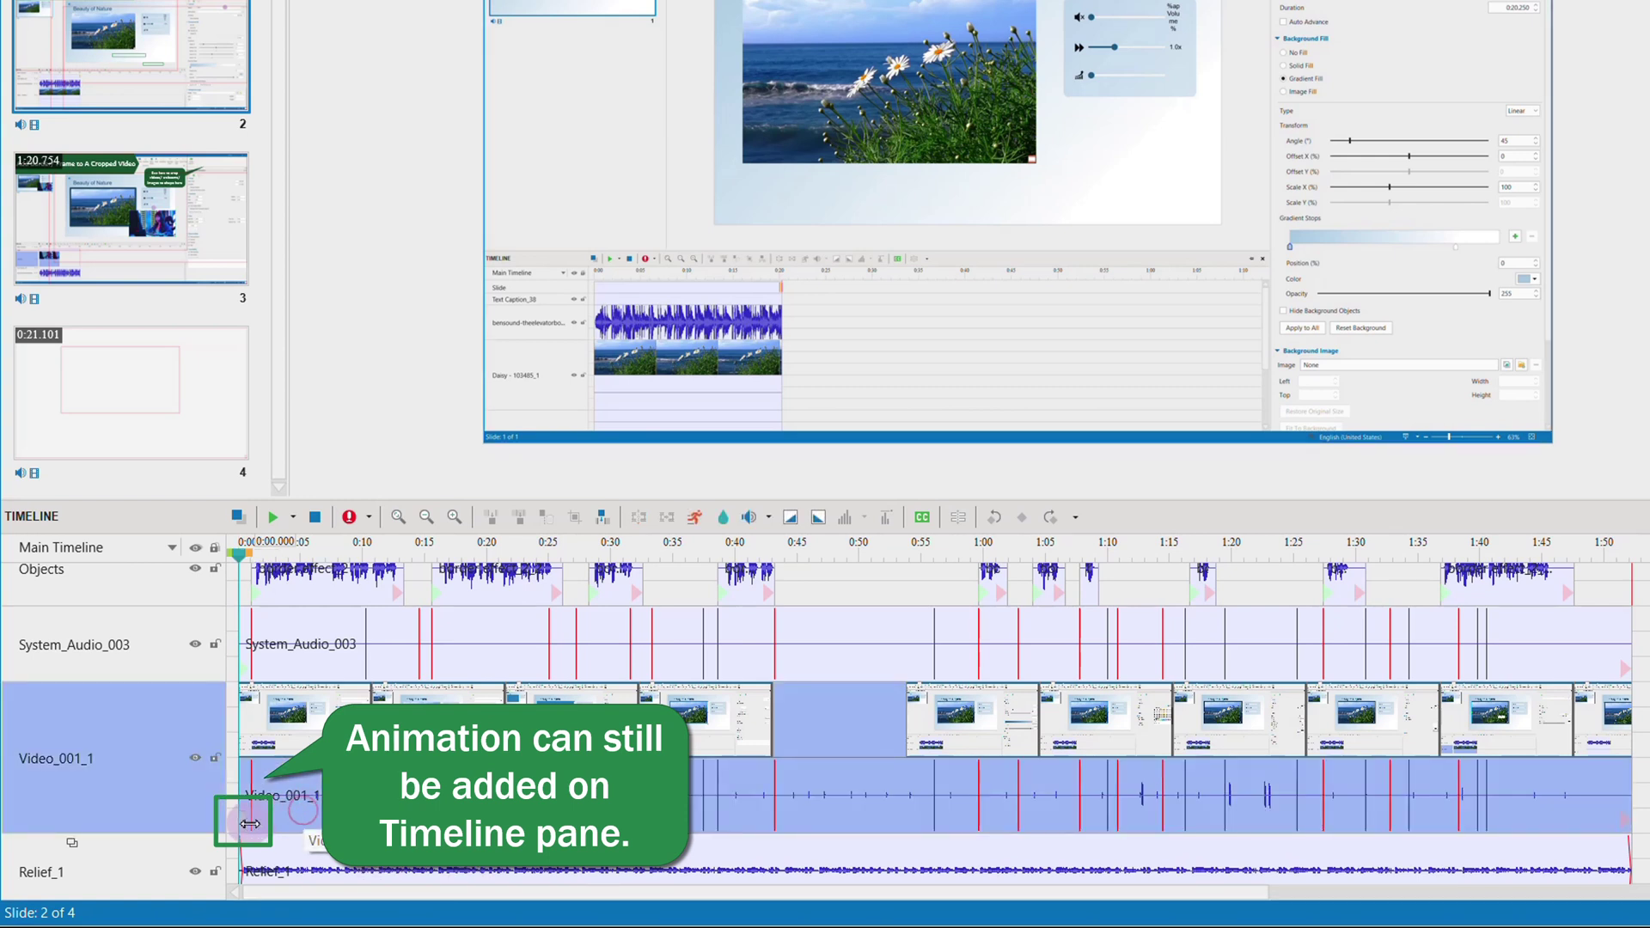
pyautogui.moveTo(249, 824); pyautogui.dragTo(258, 825)
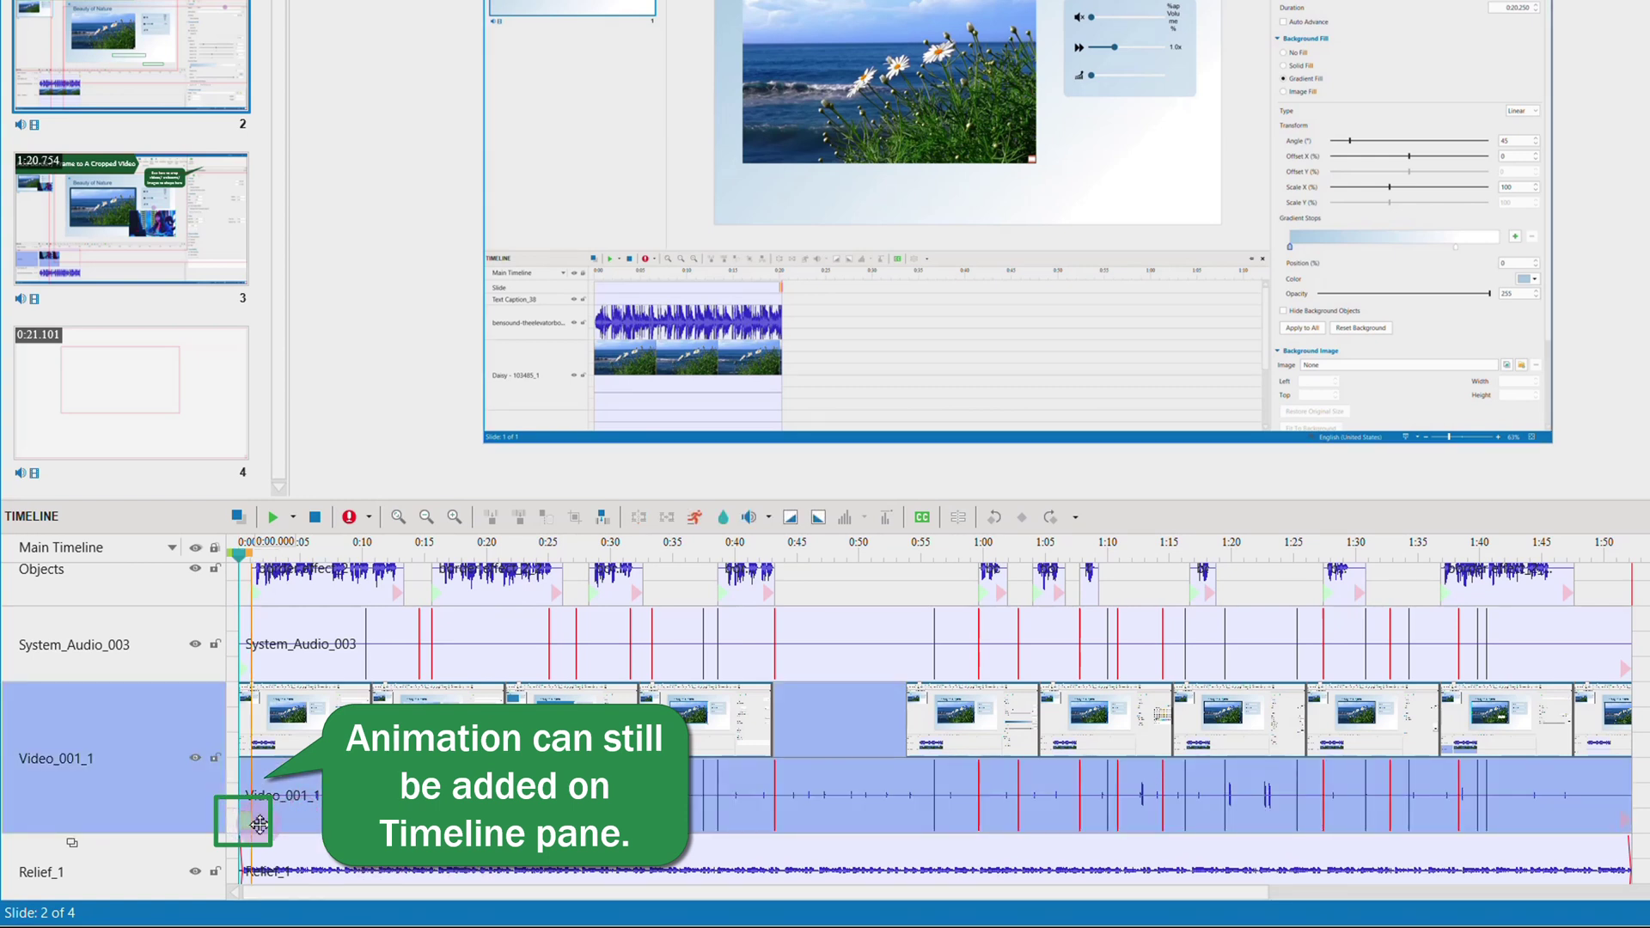
pyautogui.click(272, 517)
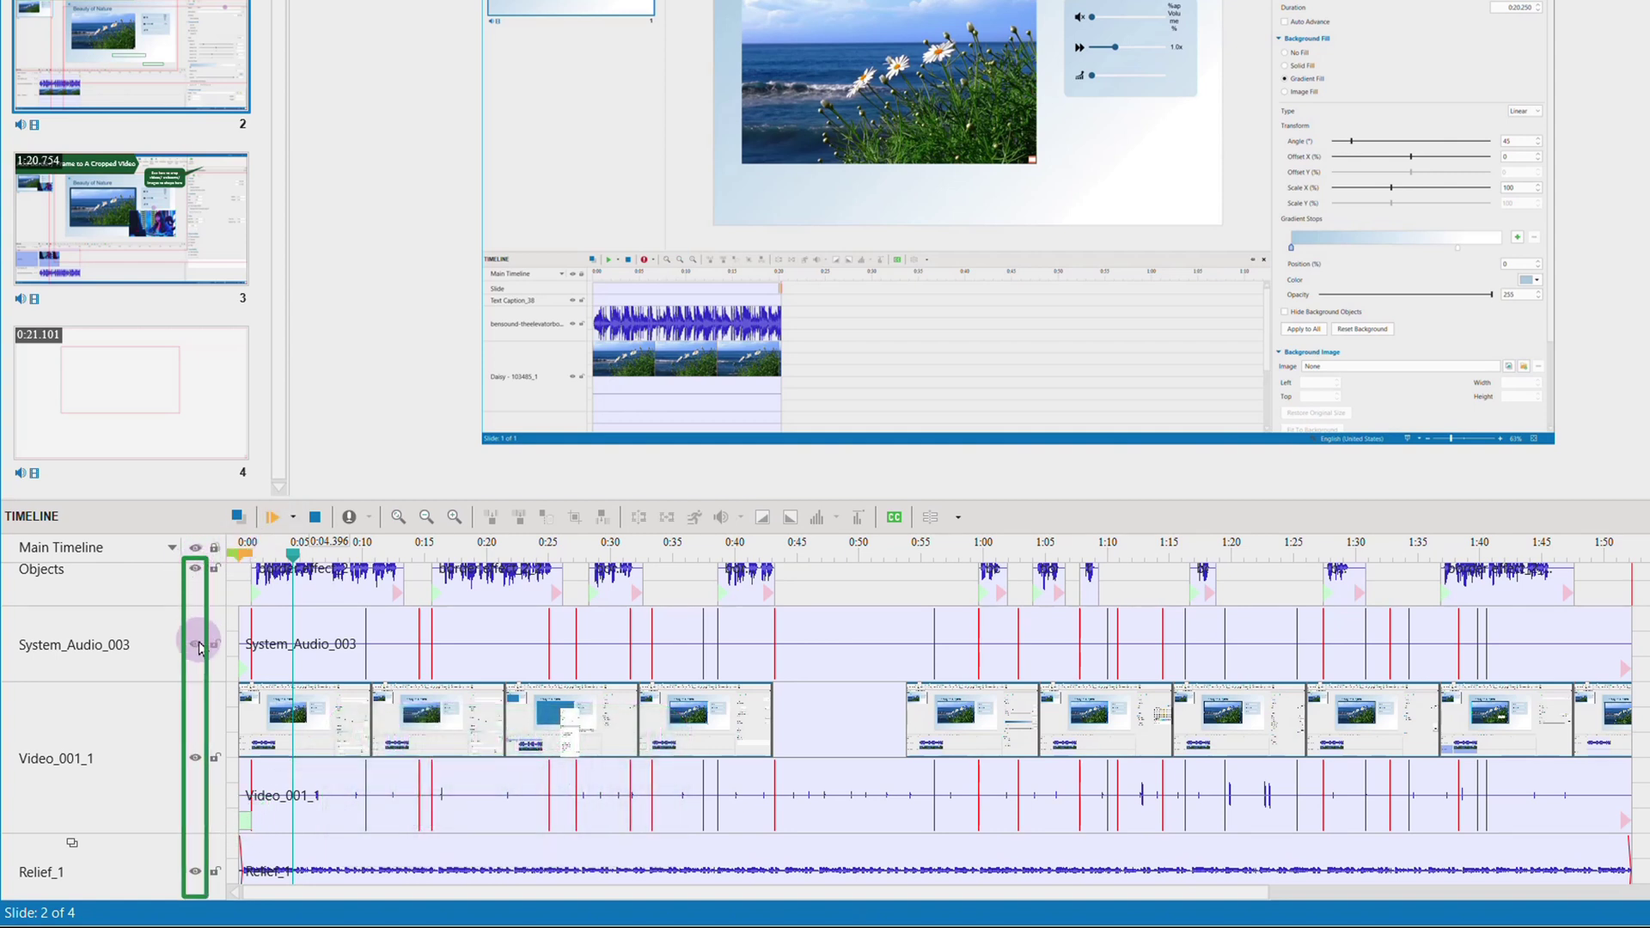
pyautogui.click(197, 759)
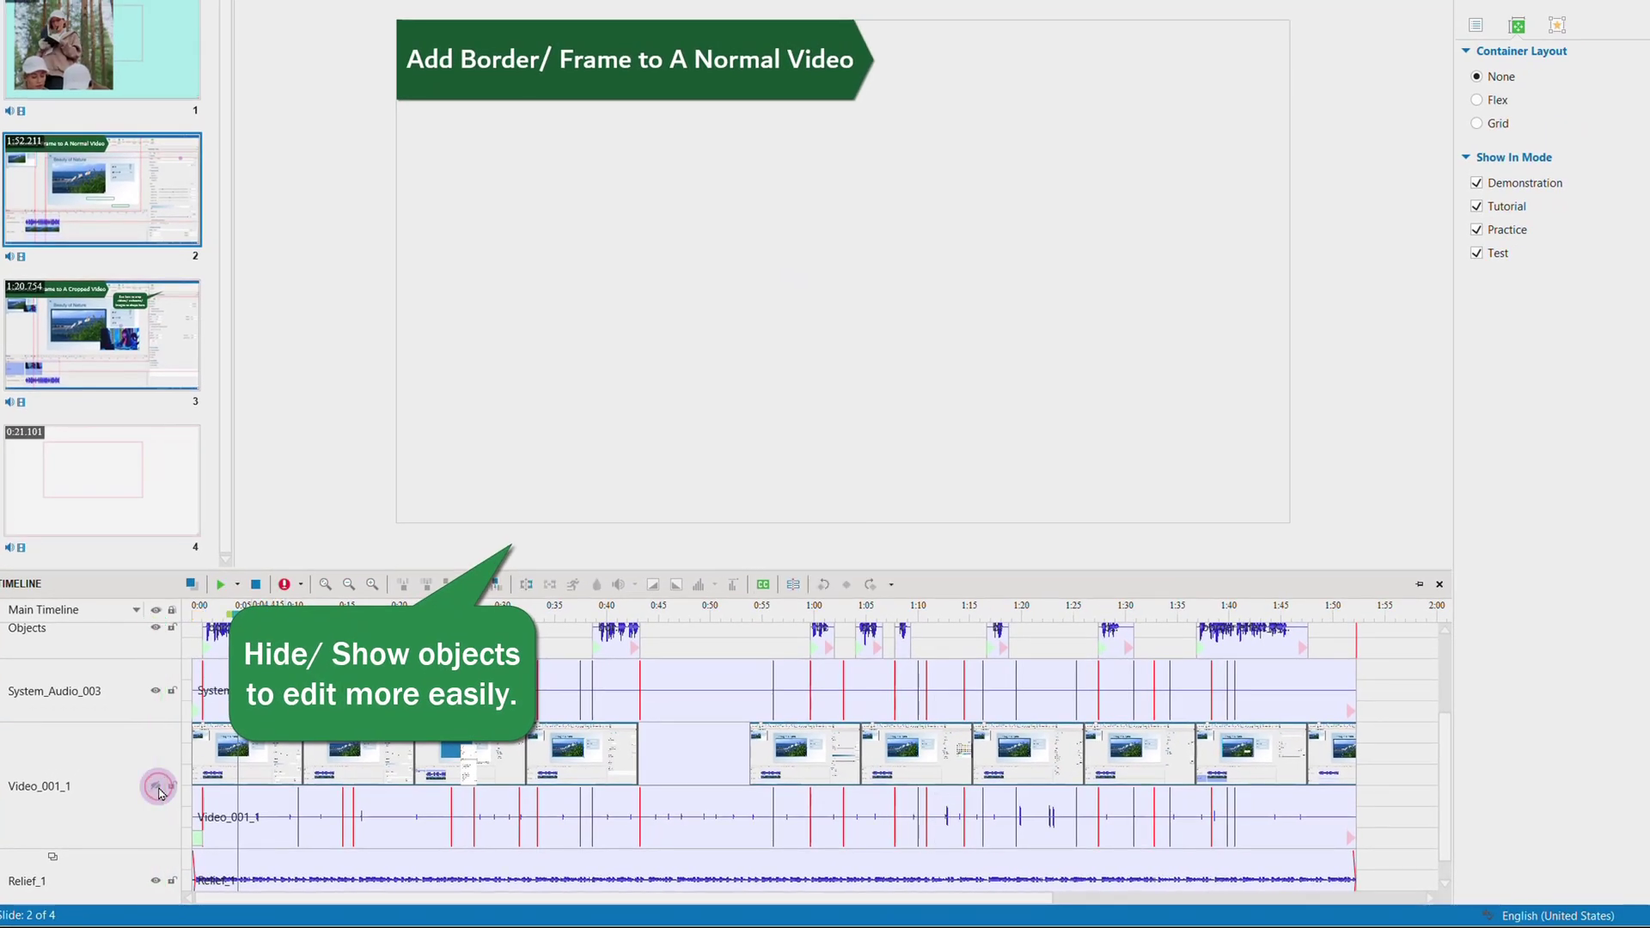
pyautogui.click(156, 786)
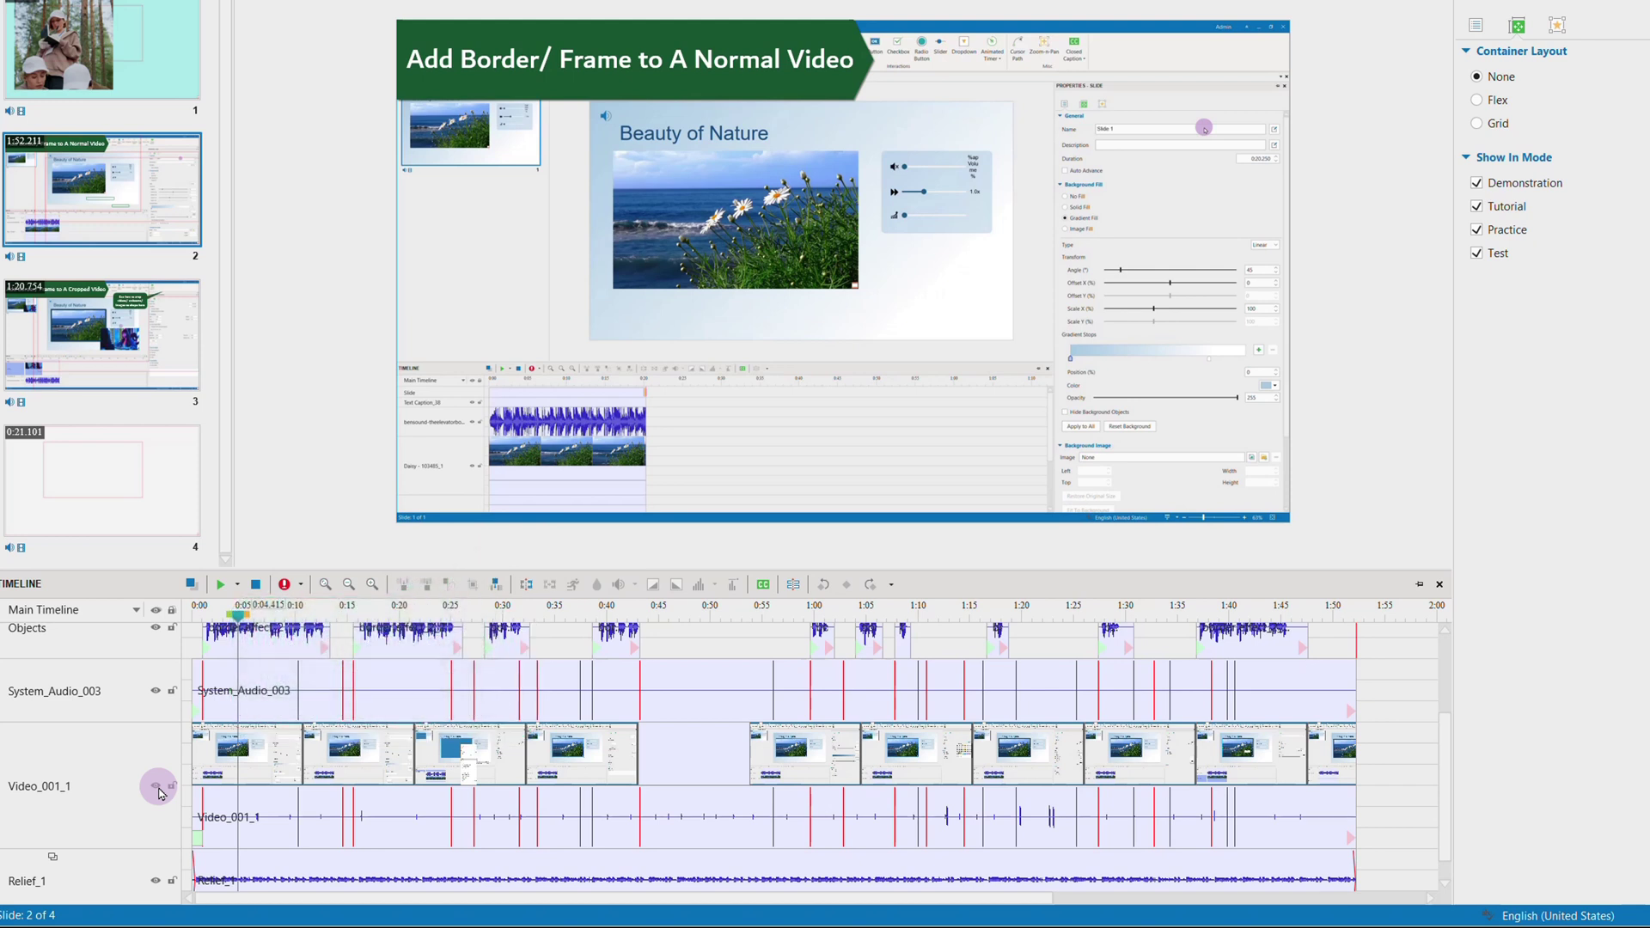
pyautogui.click(330, 828)
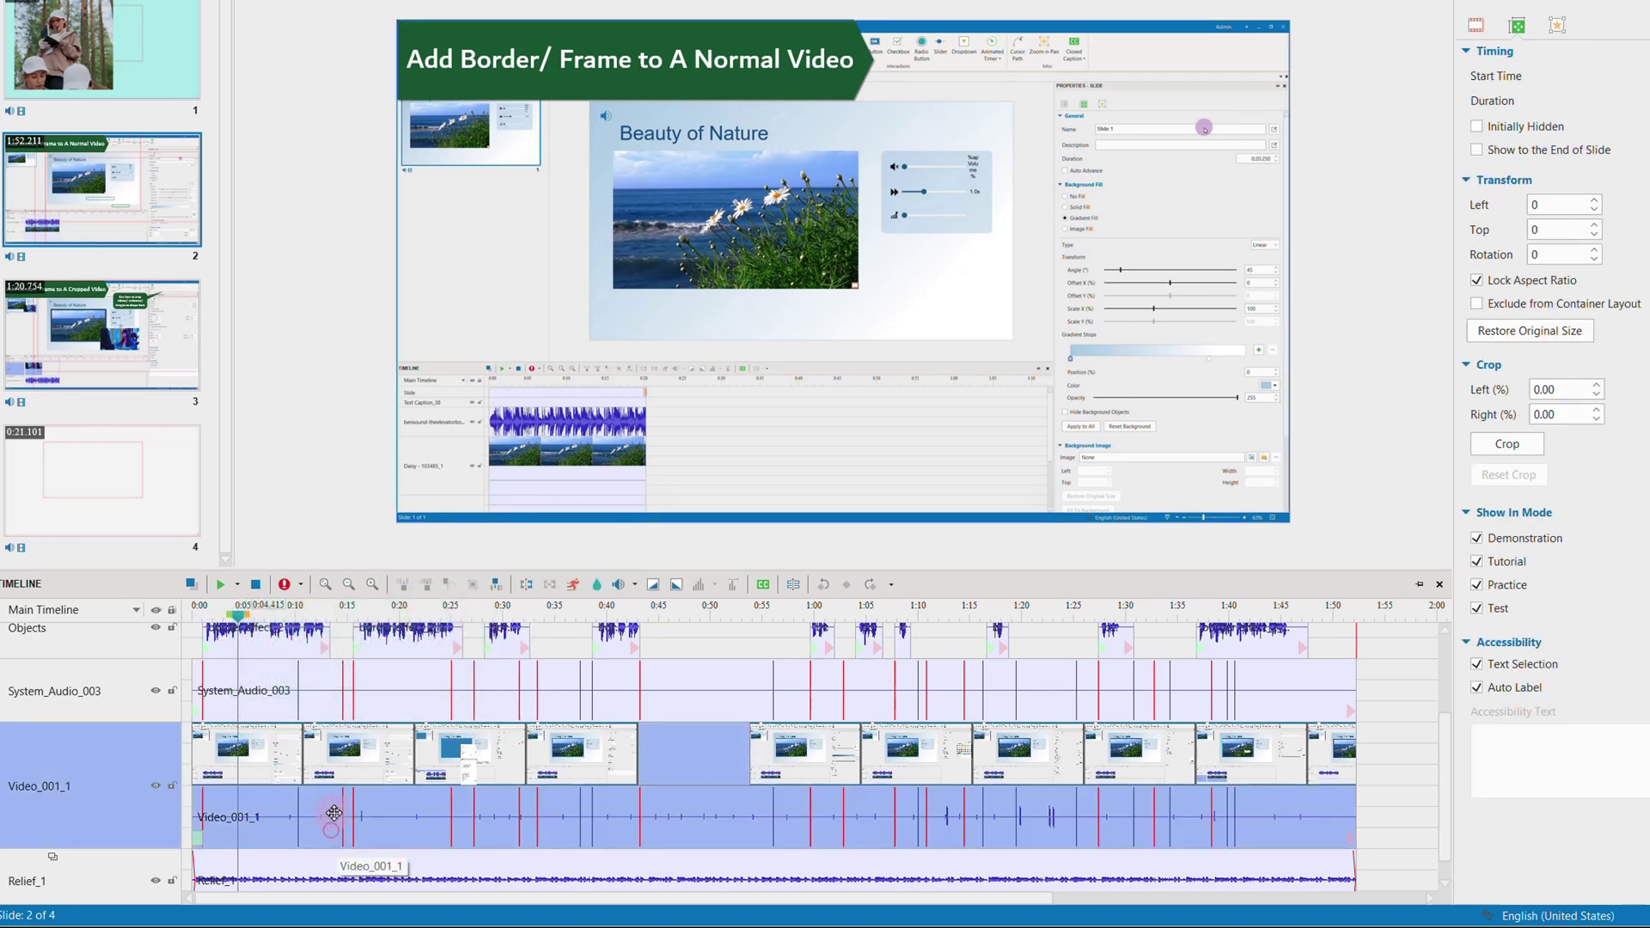
pyautogui.rightClick(334, 812)
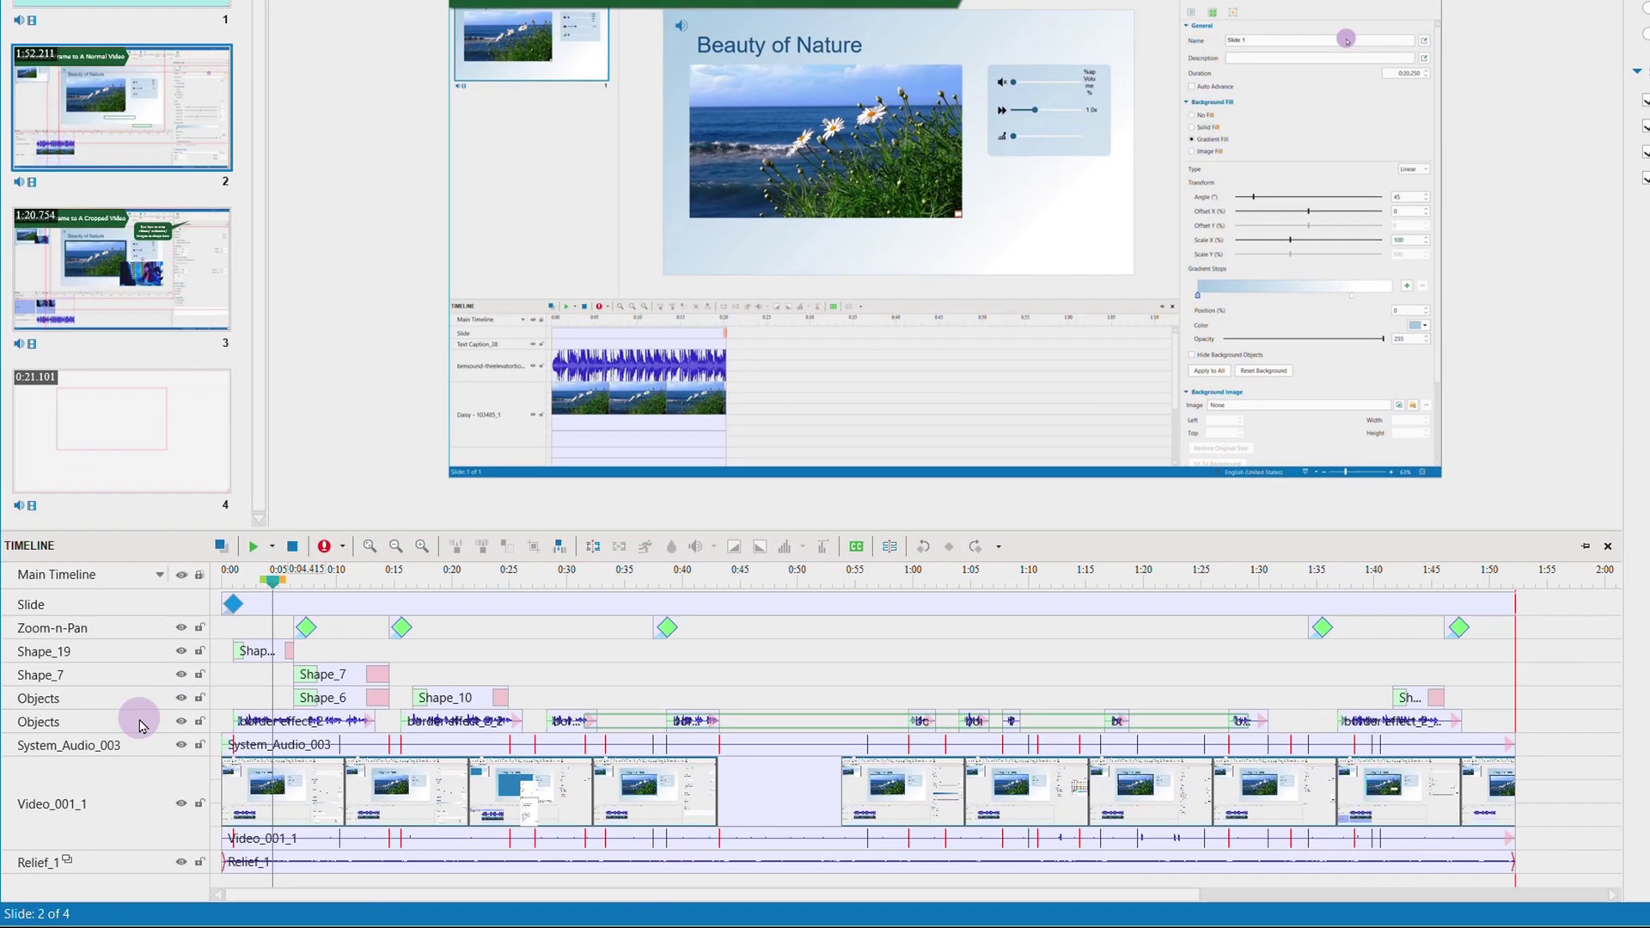
# Step: Set the Objects track waveform height to Medium, then to Large
pyautogui.click(140, 725)
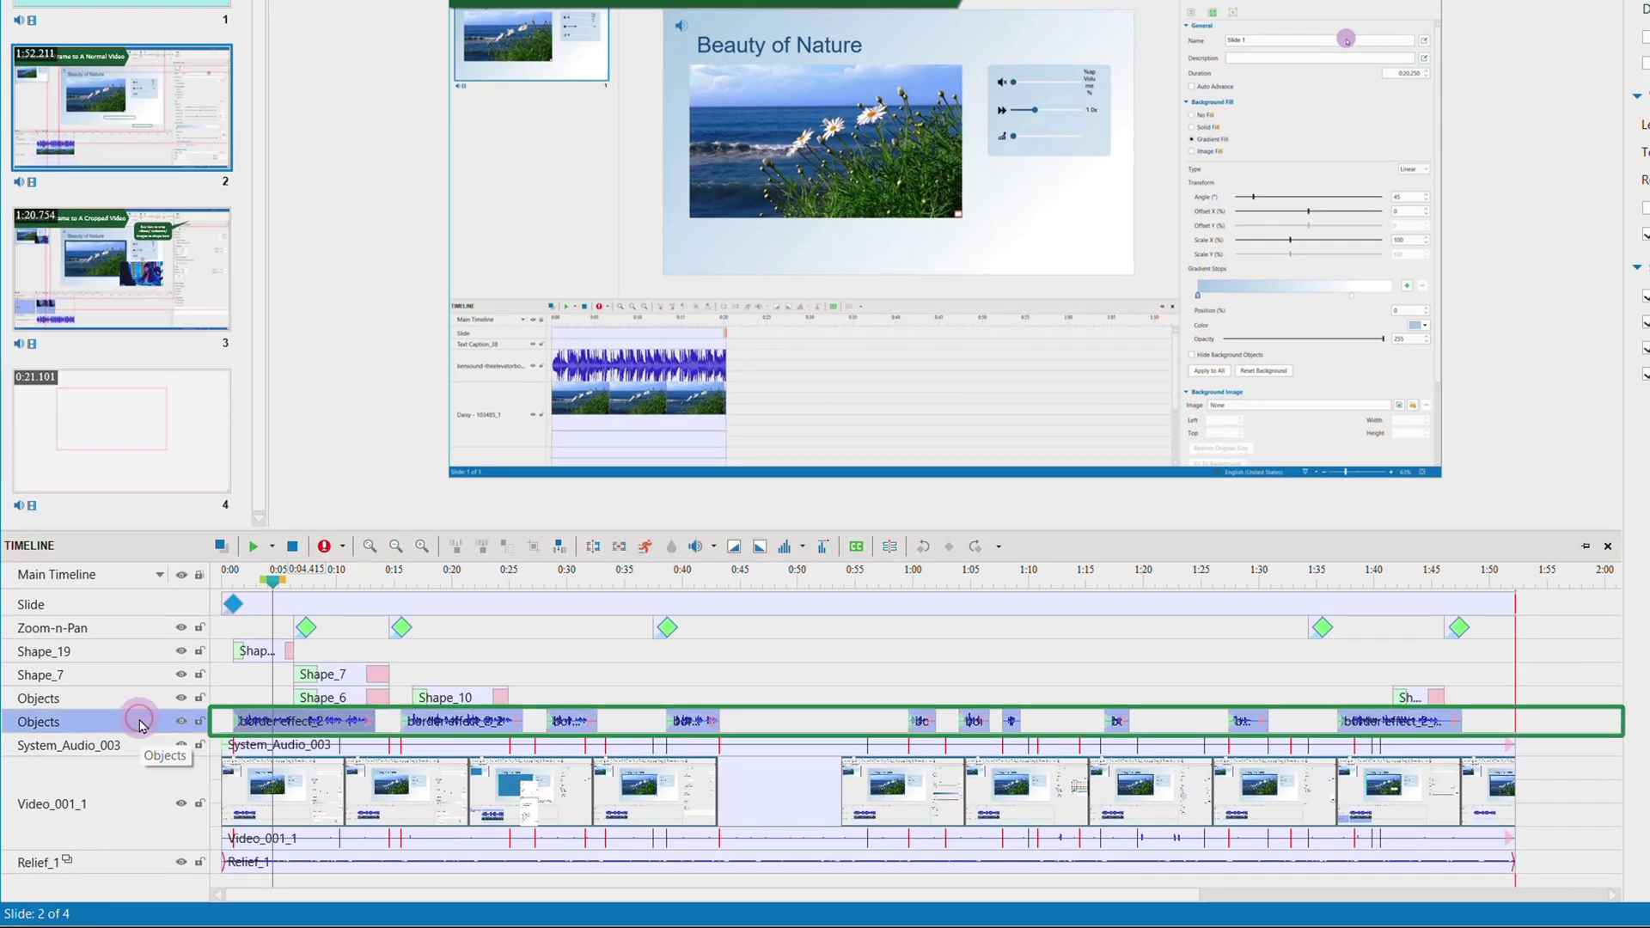
pyautogui.click(151, 860)
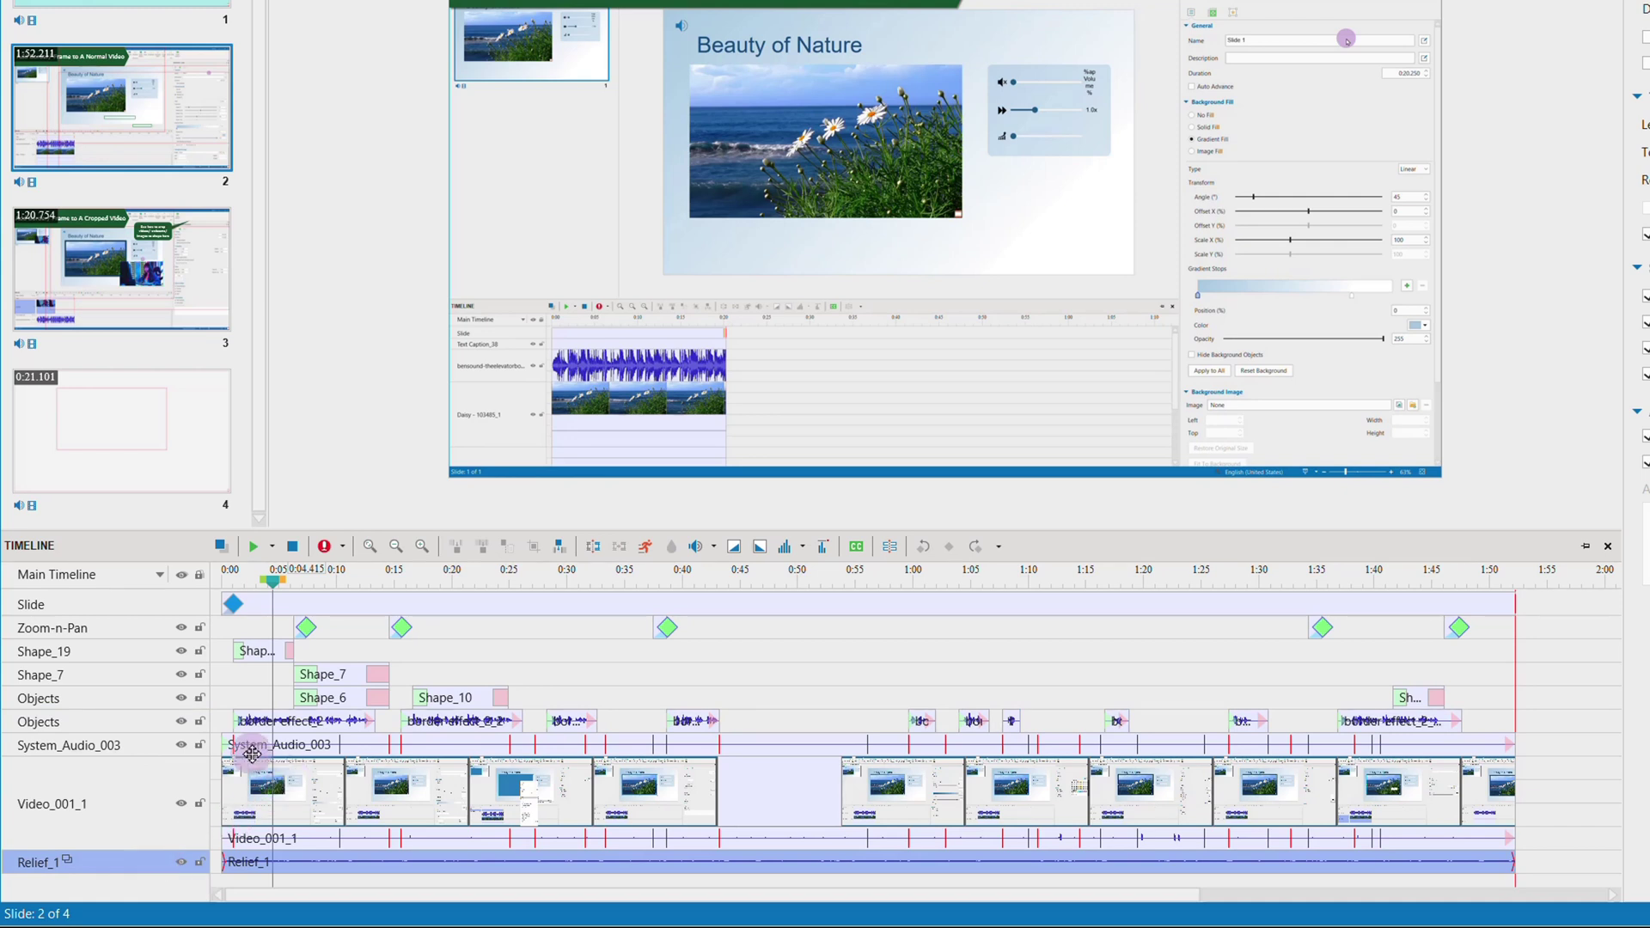
pyautogui.click(169, 722)
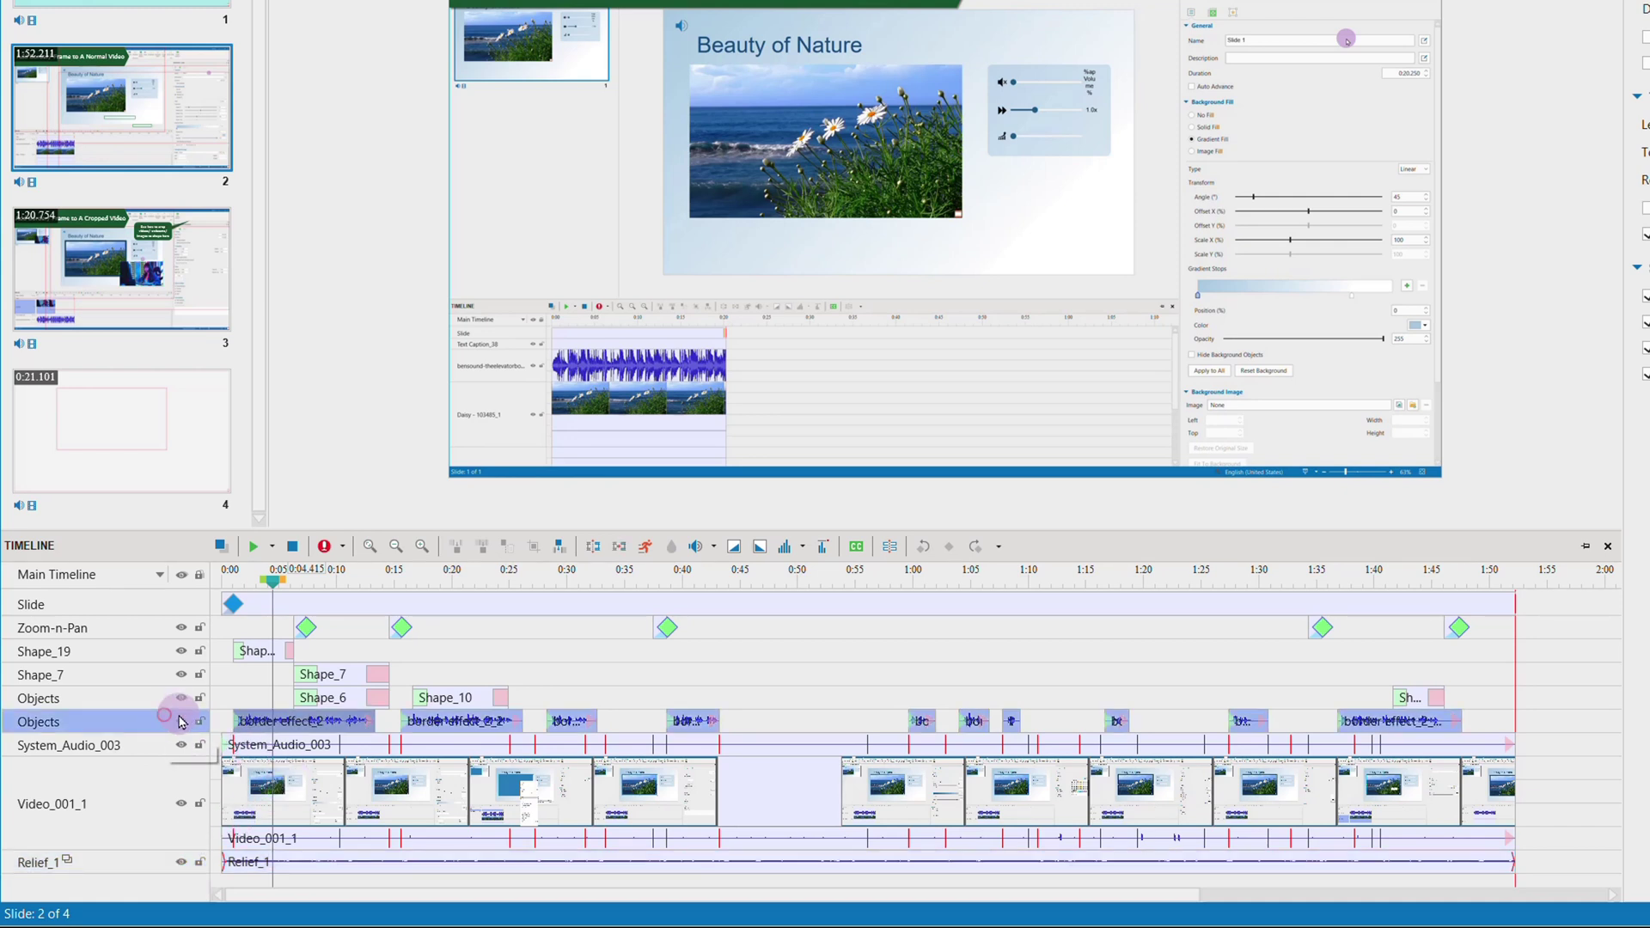
pyautogui.rightClick(342, 722)
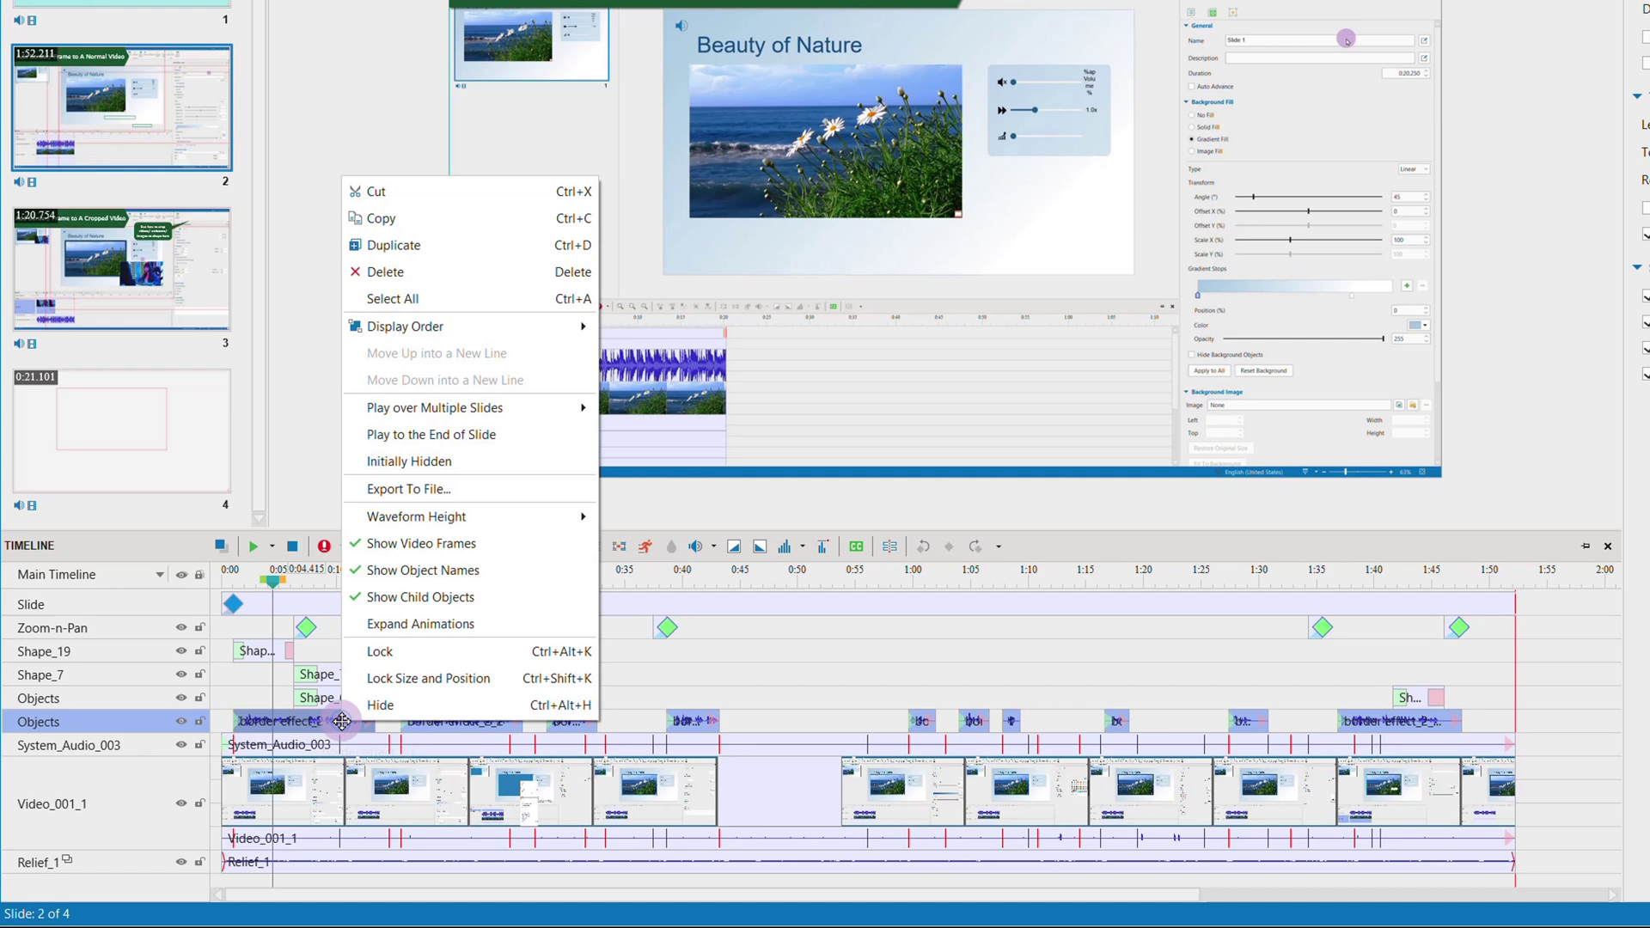
pyautogui.moveTo(571, 526)
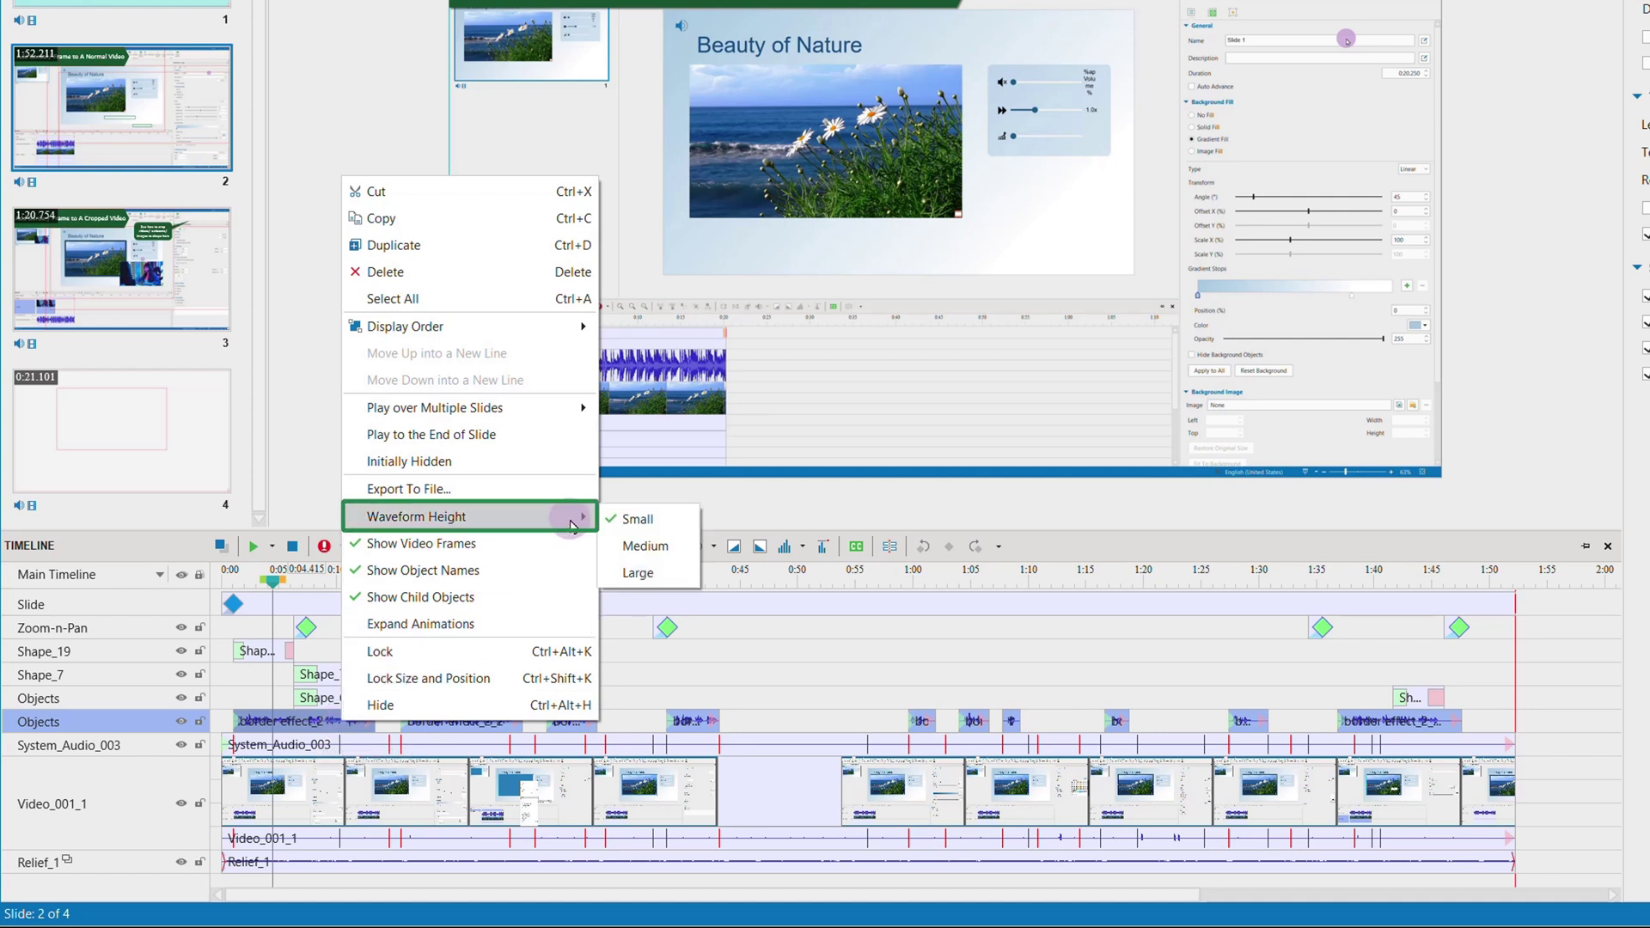
pyautogui.click(646, 546)
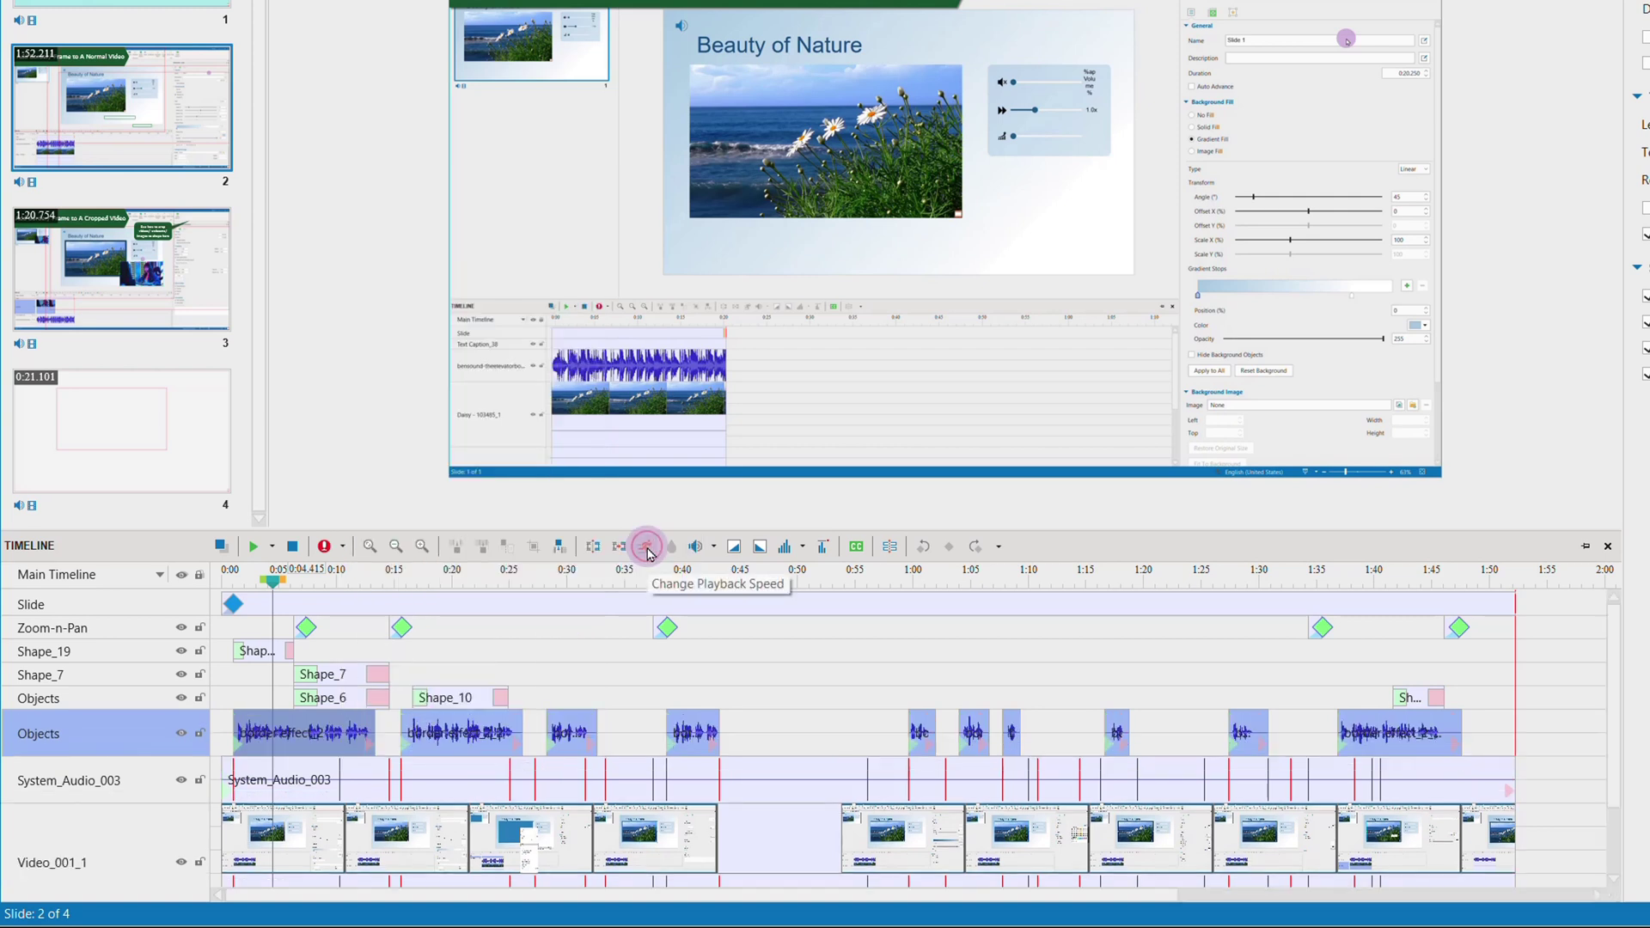
pyautogui.rightClick(336, 730)
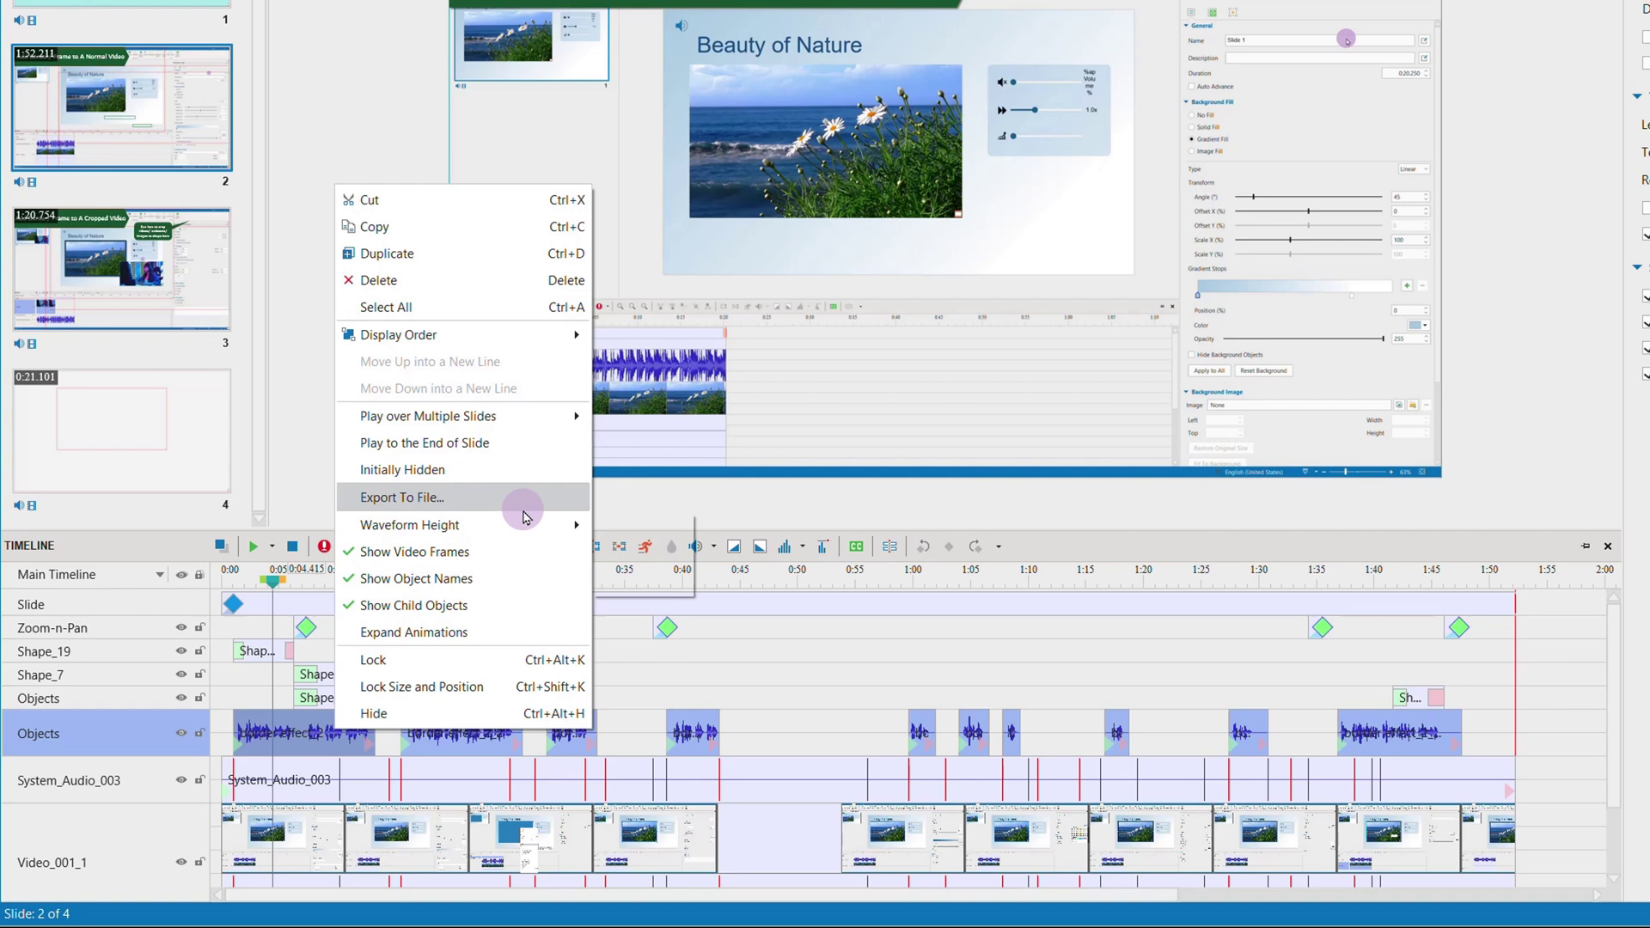
pyautogui.click(640, 579)
# Step: Zoom the timeline in three steps, then back out to show the whole slide
pyautogui.moveTo(1621, 707); pyautogui.dragTo(1617, 797)
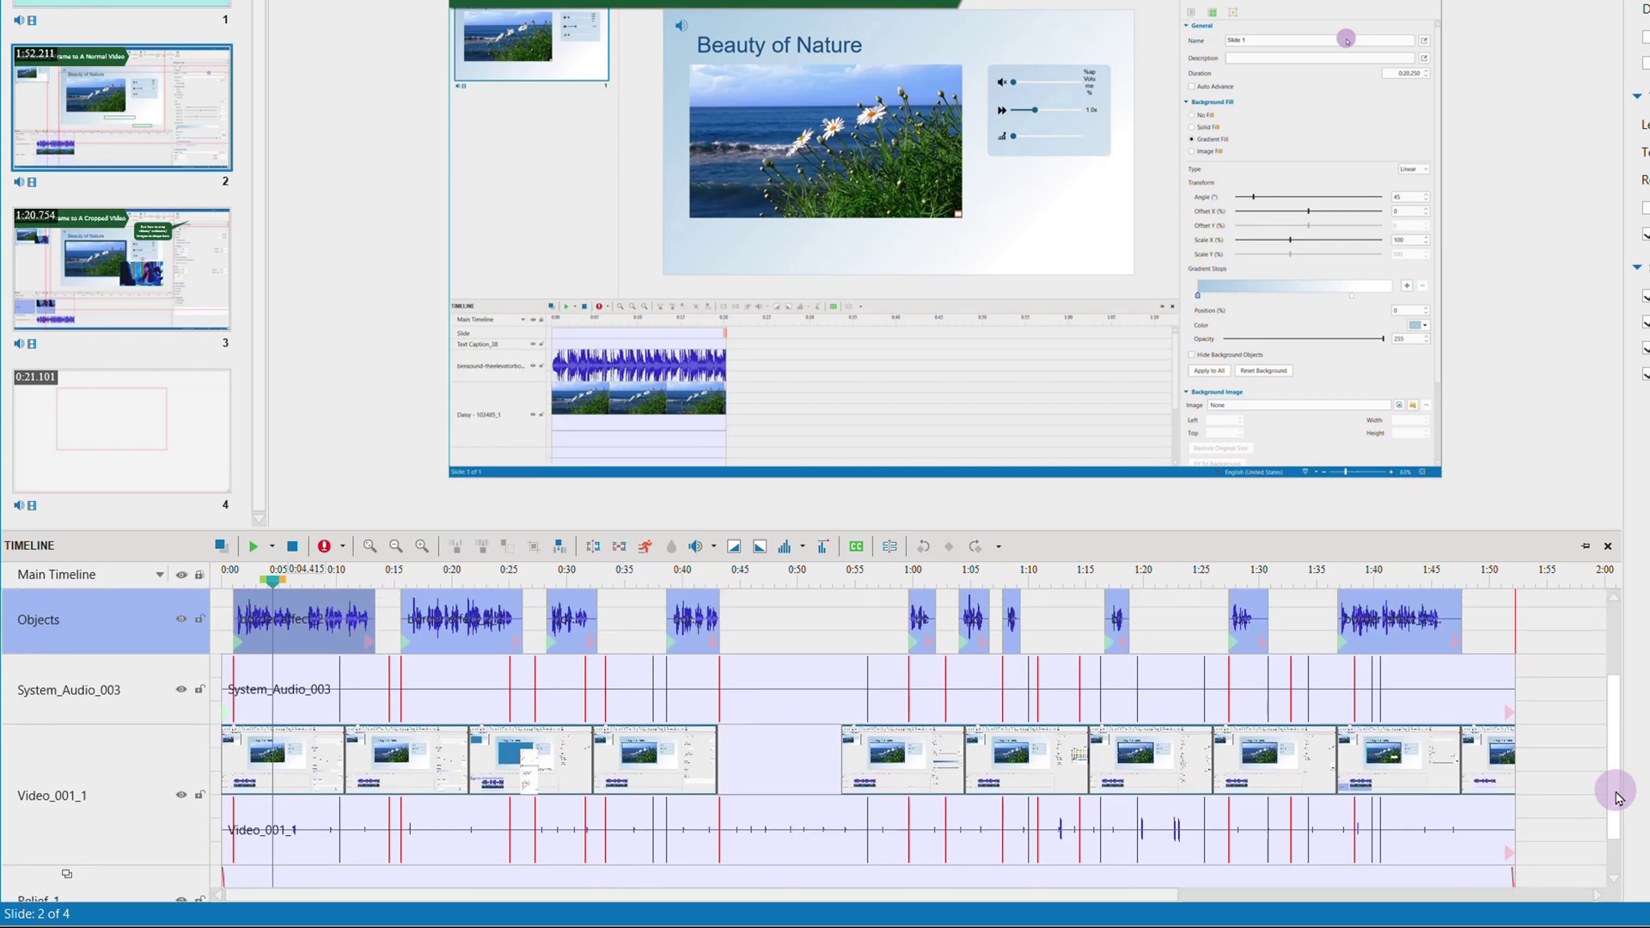
pyautogui.click(422, 547)
pyautogui.click(422, 546)
pyautogui.click(422, 547)
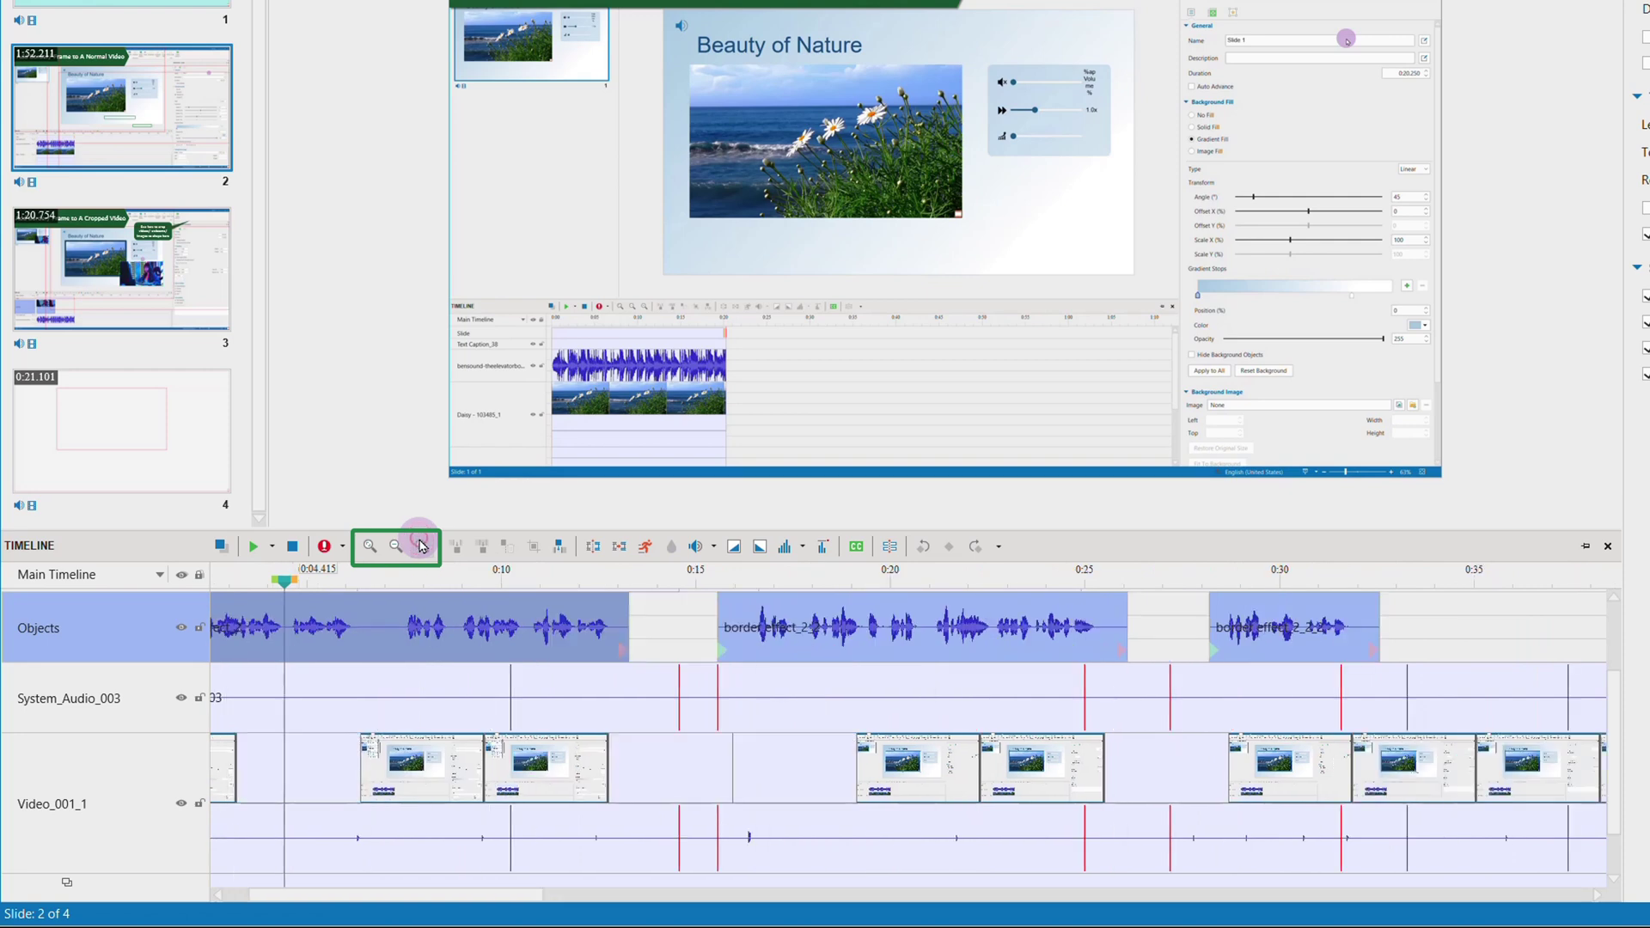
pyautogui.click(394, 548)
pyautogui.click(394, 555)
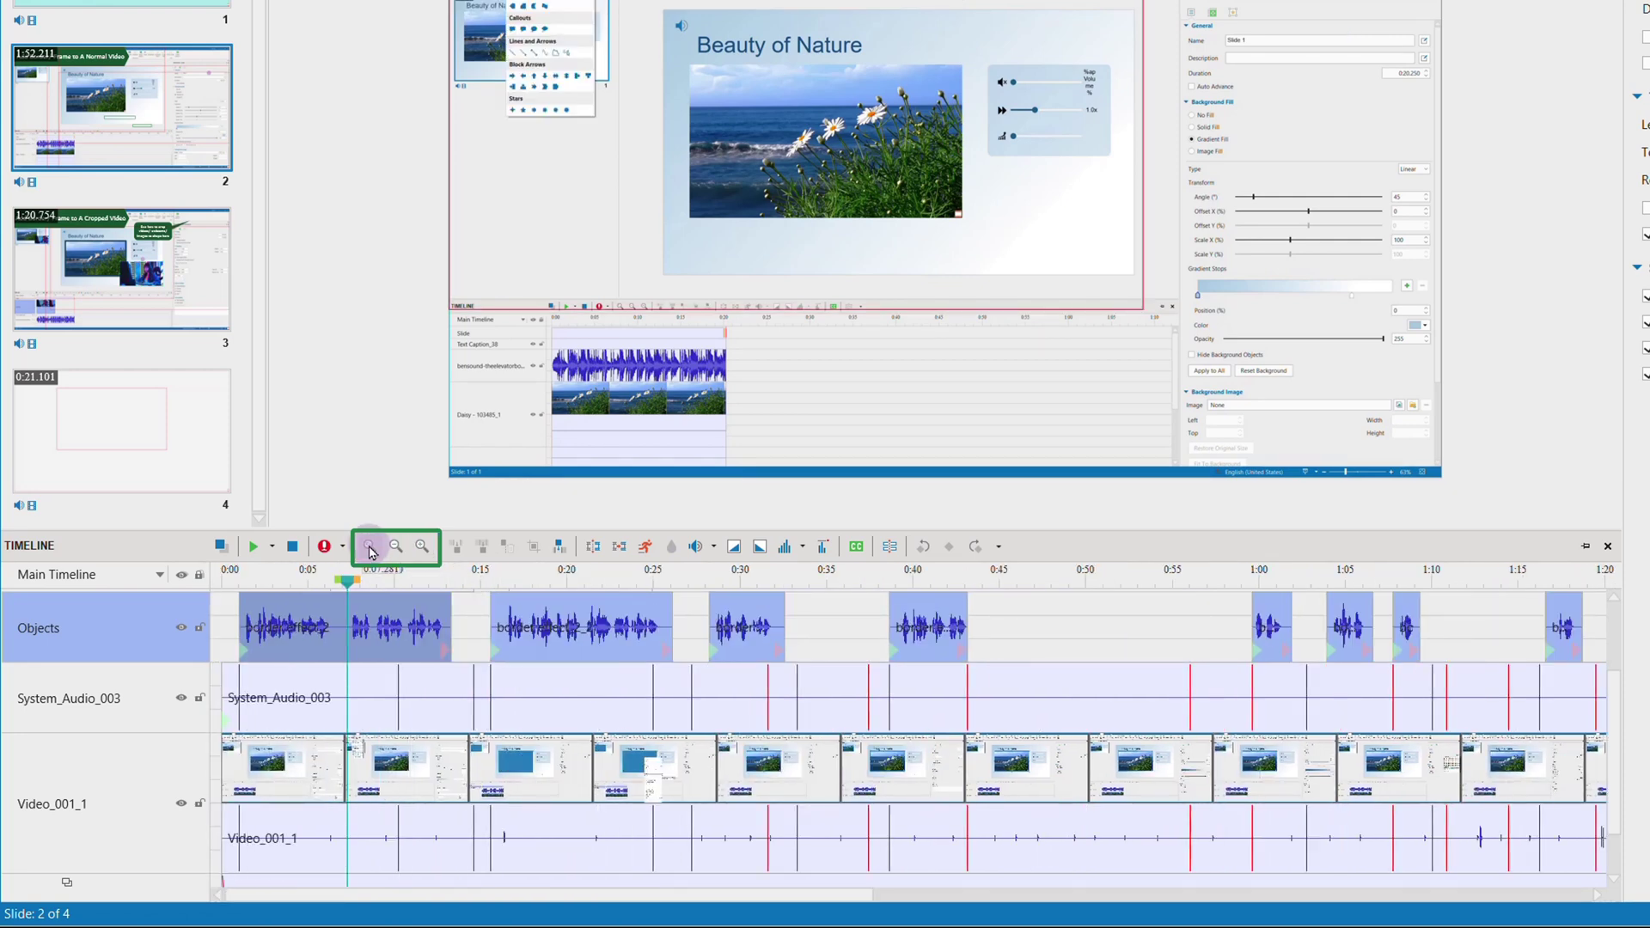
pyautogui.click(389, 554)
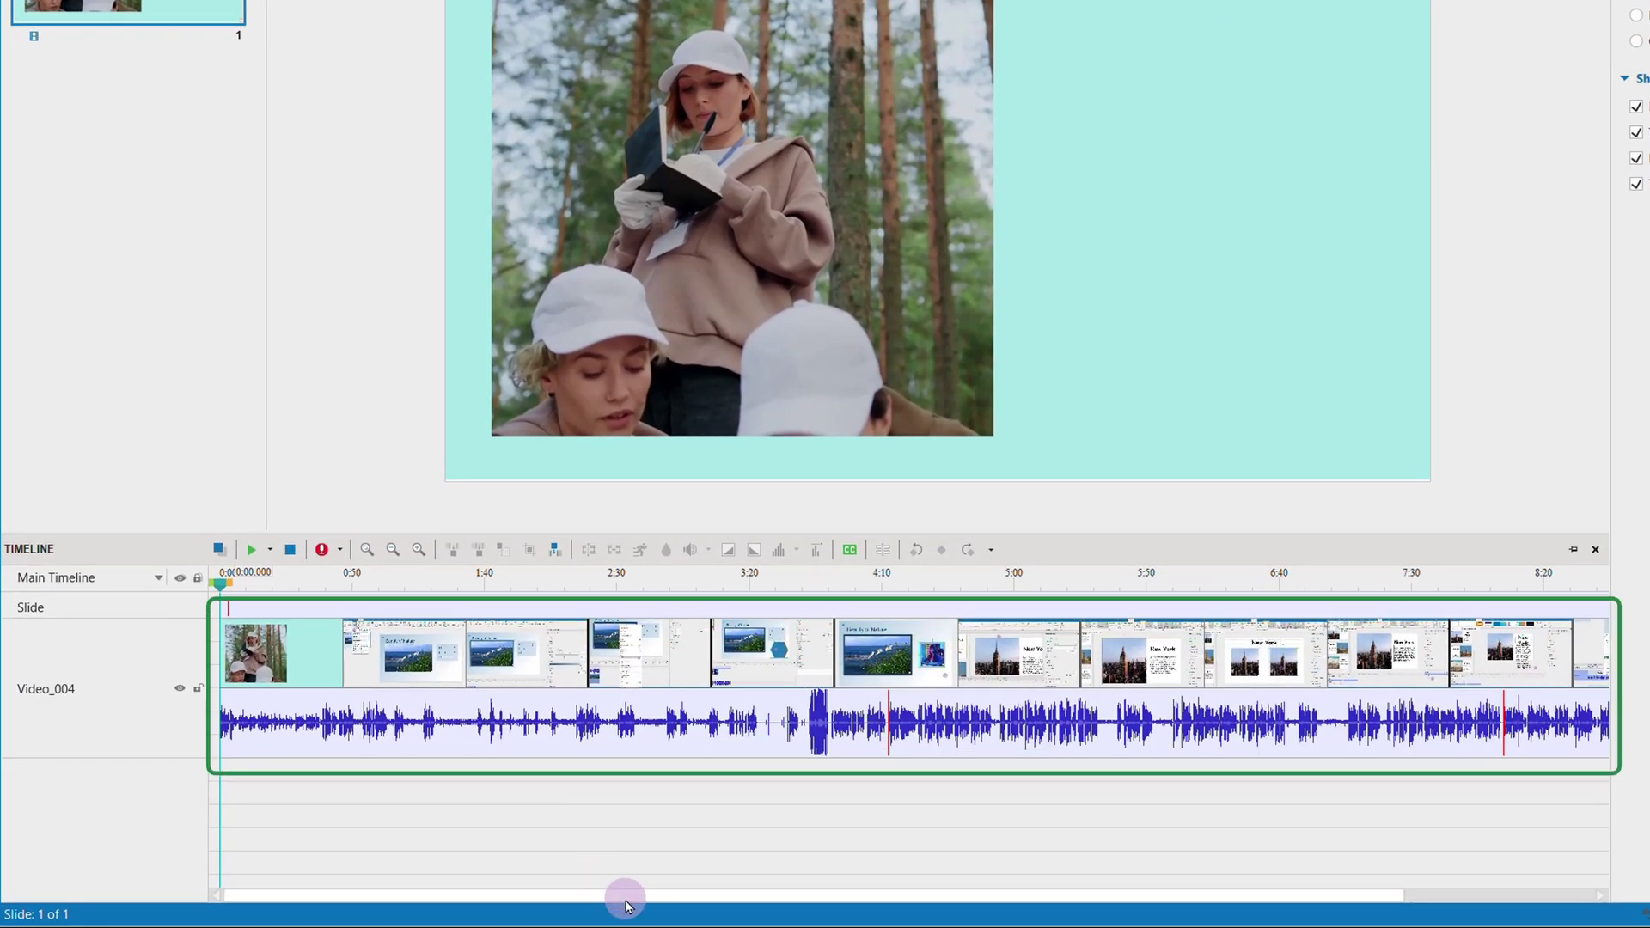
# Step: Scroll the timeline and position the Video_004 playhead at 4:12.319
pyautogui.moveTo(625, 904)
pyautogui.mouseDown()
pyautogui.moveTo(858, 903)
pyautogui.moveTo(612, 897)
pyautogui.mouseUp()
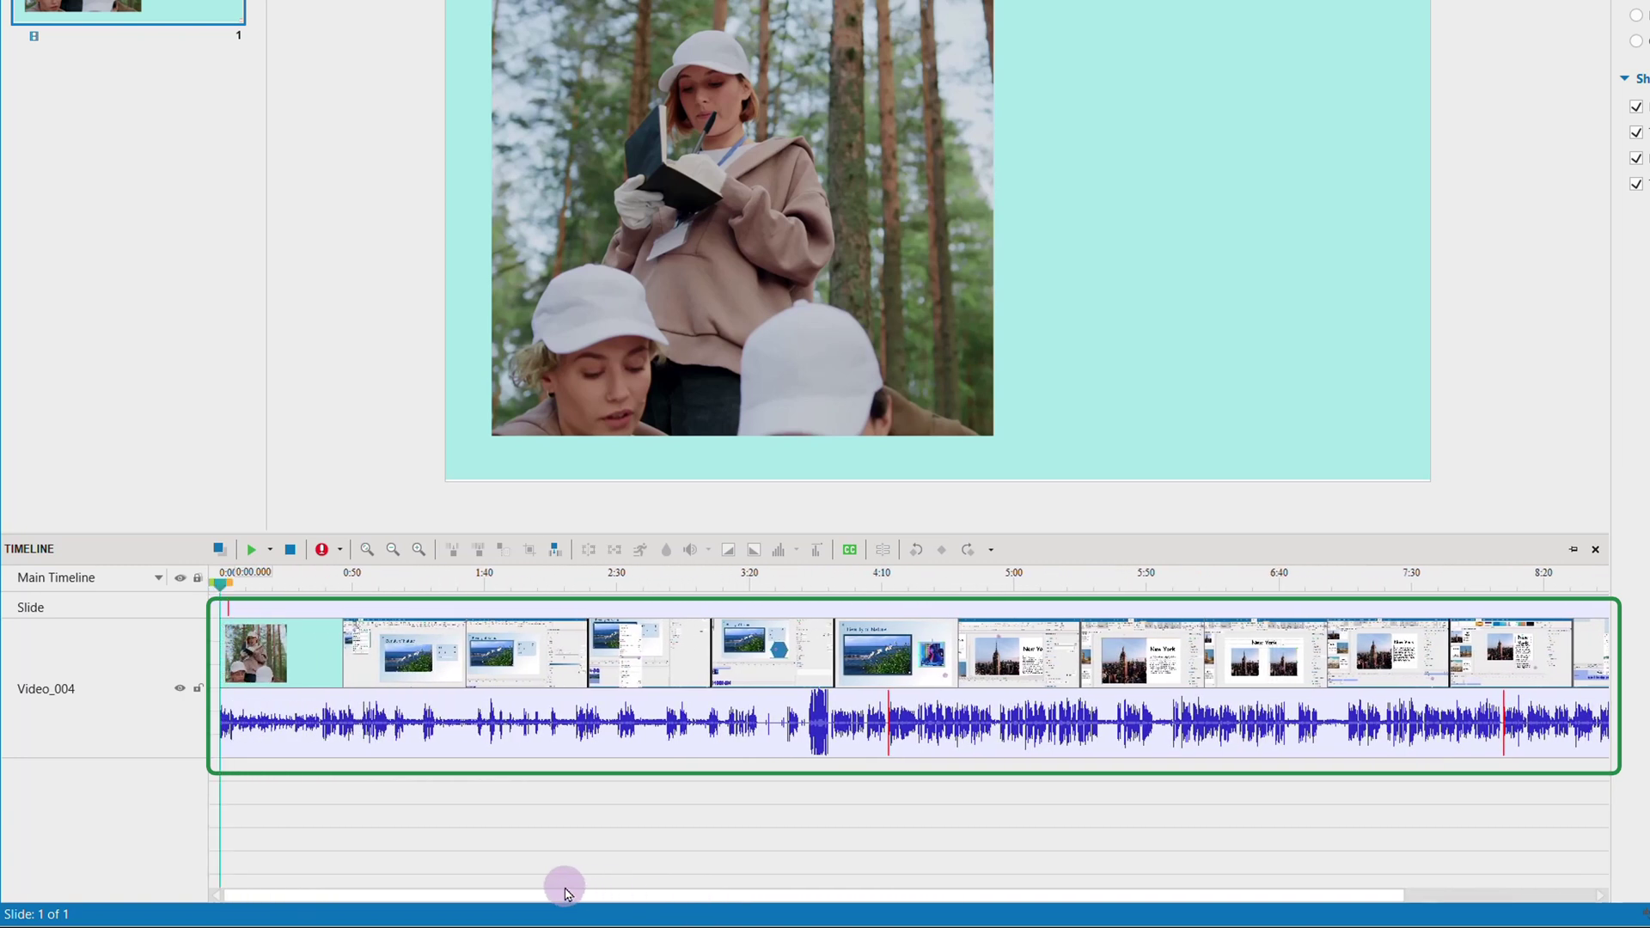
pyautogui.click(558, 588)
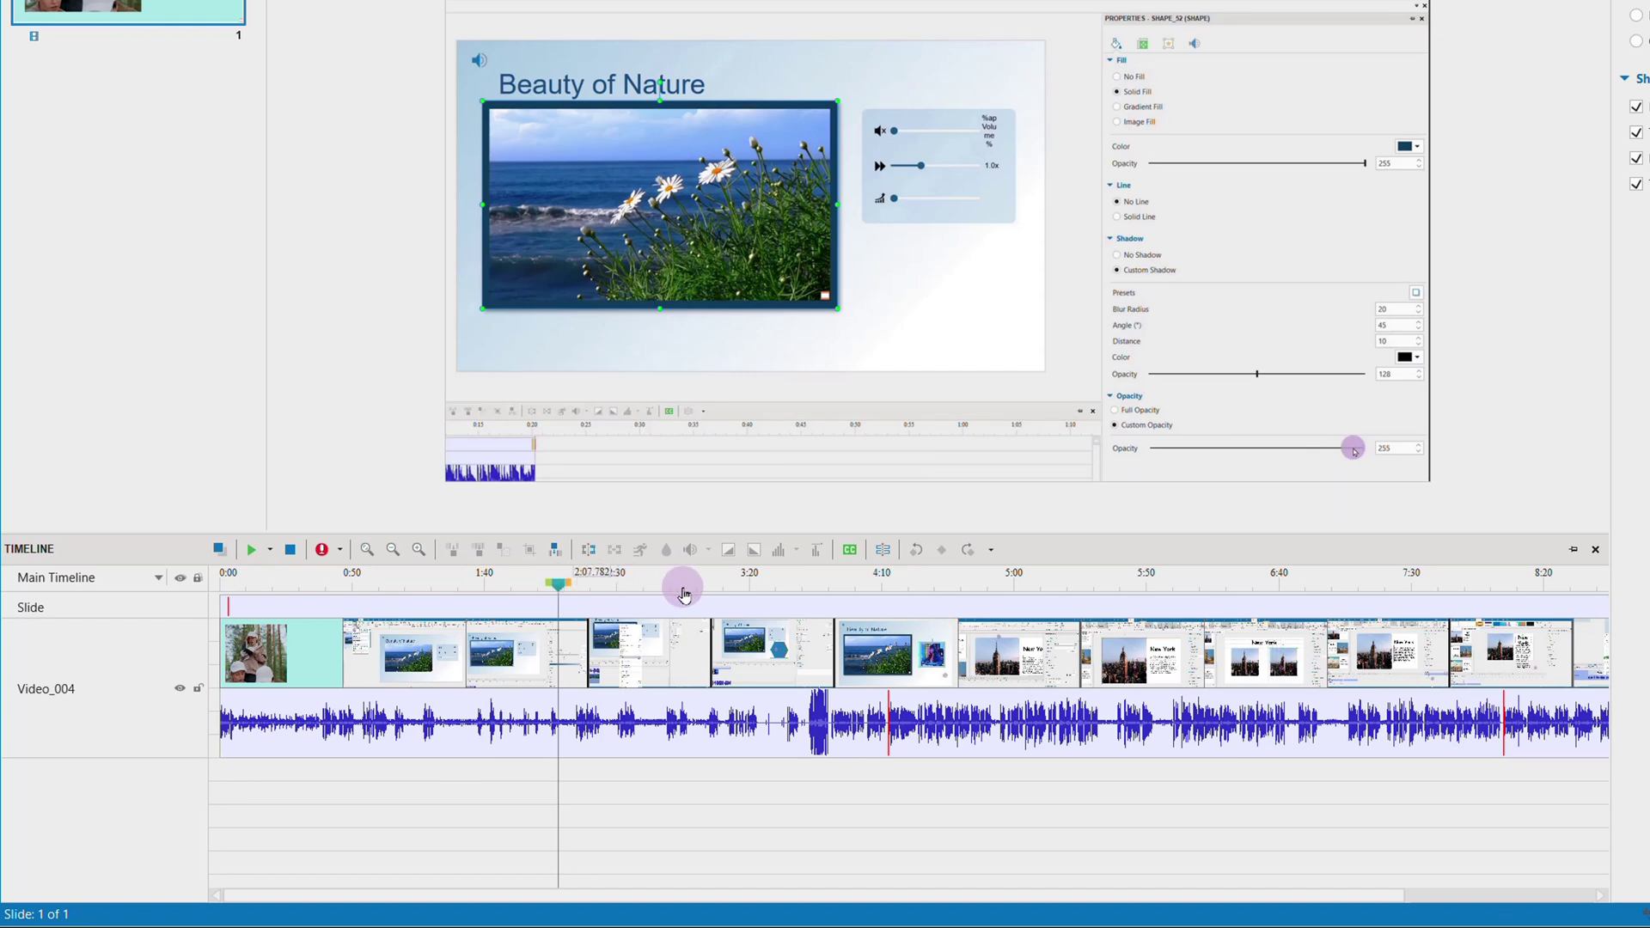
pyautogui.moveTo(559, 582); pyautogui.dragTo(890, 594)
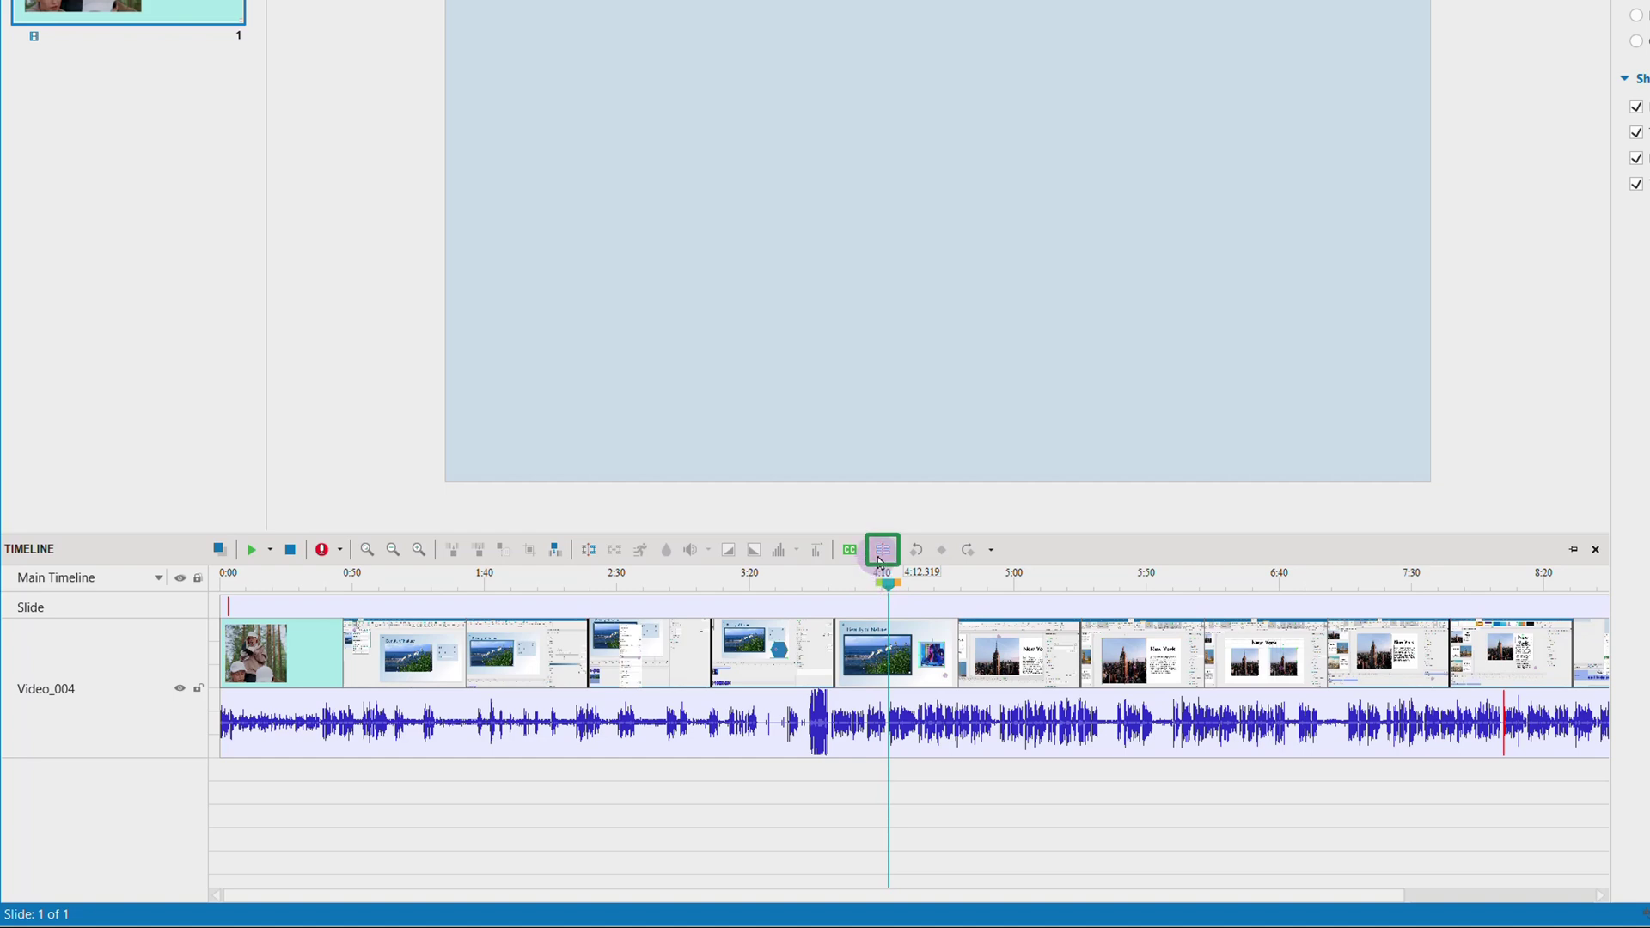
# Step: Split the video slide at 4:12.319, then split the new slide at 3:52.436
pyautogui.click(879, 559)
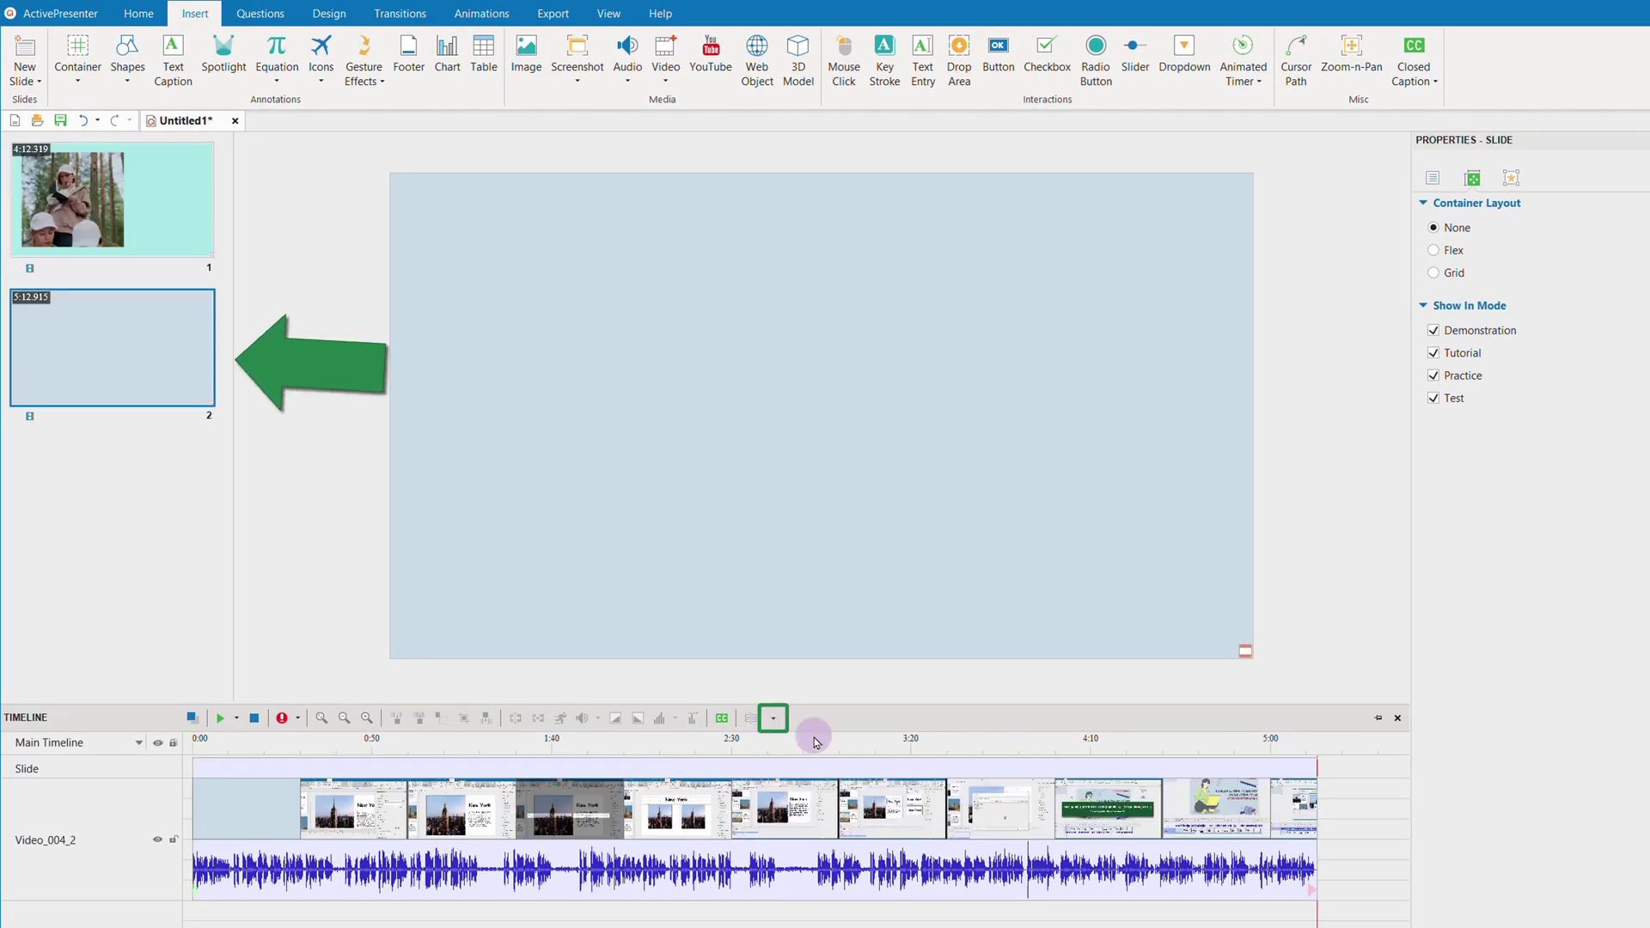
pyautogui.click(1025, 755)
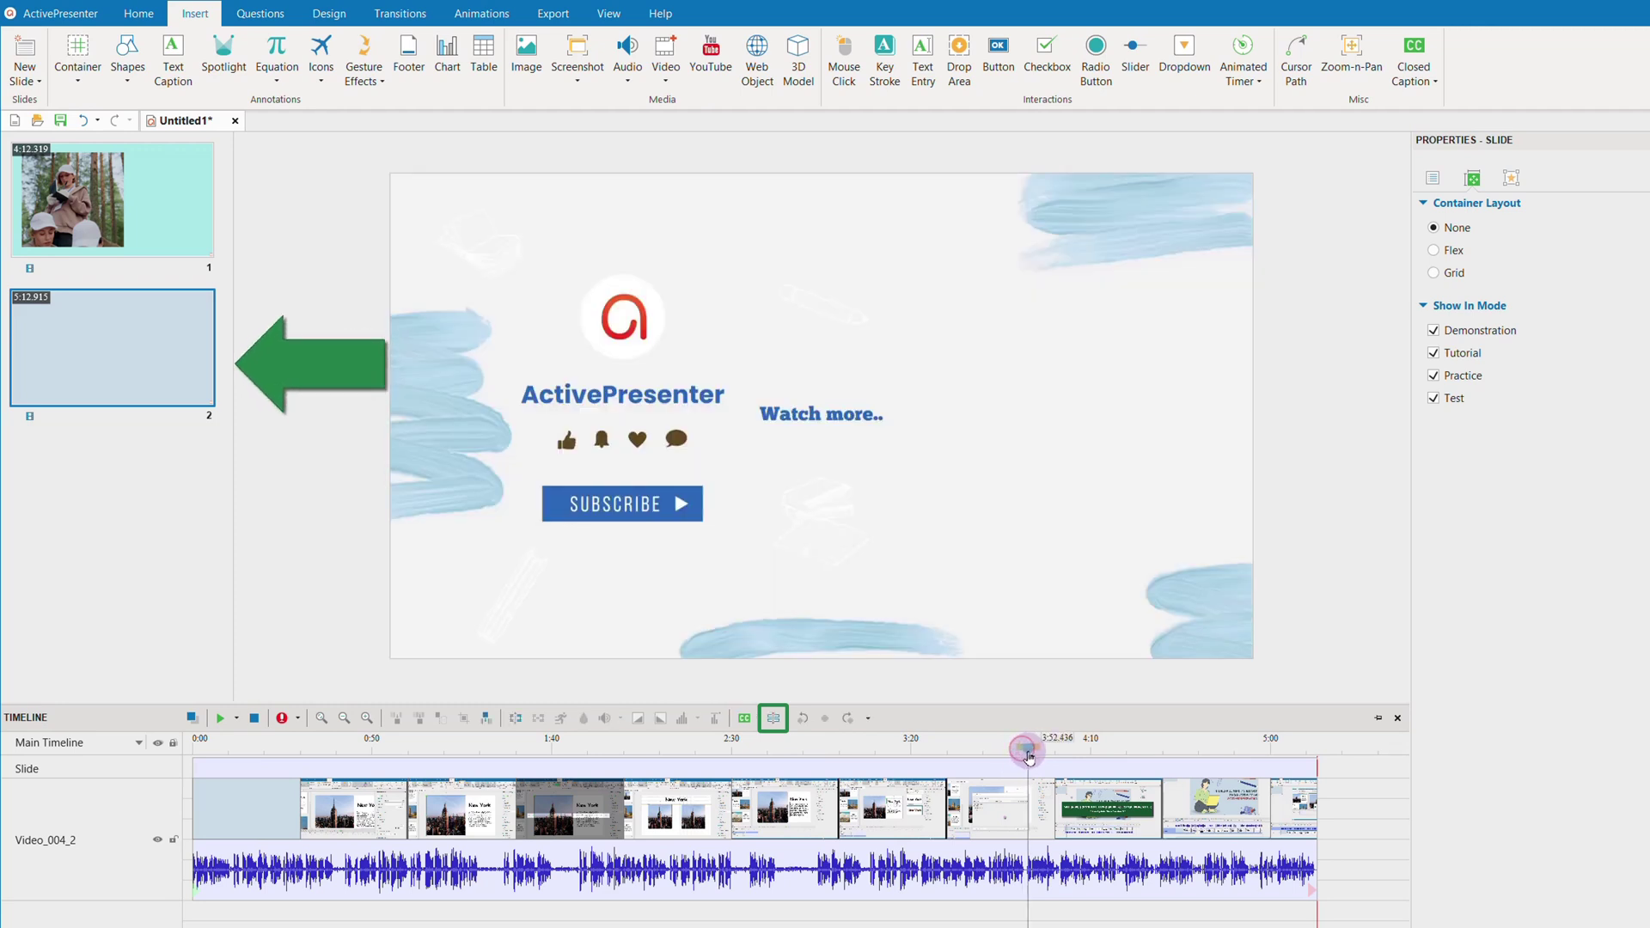
pyautogui.click(773, 718)
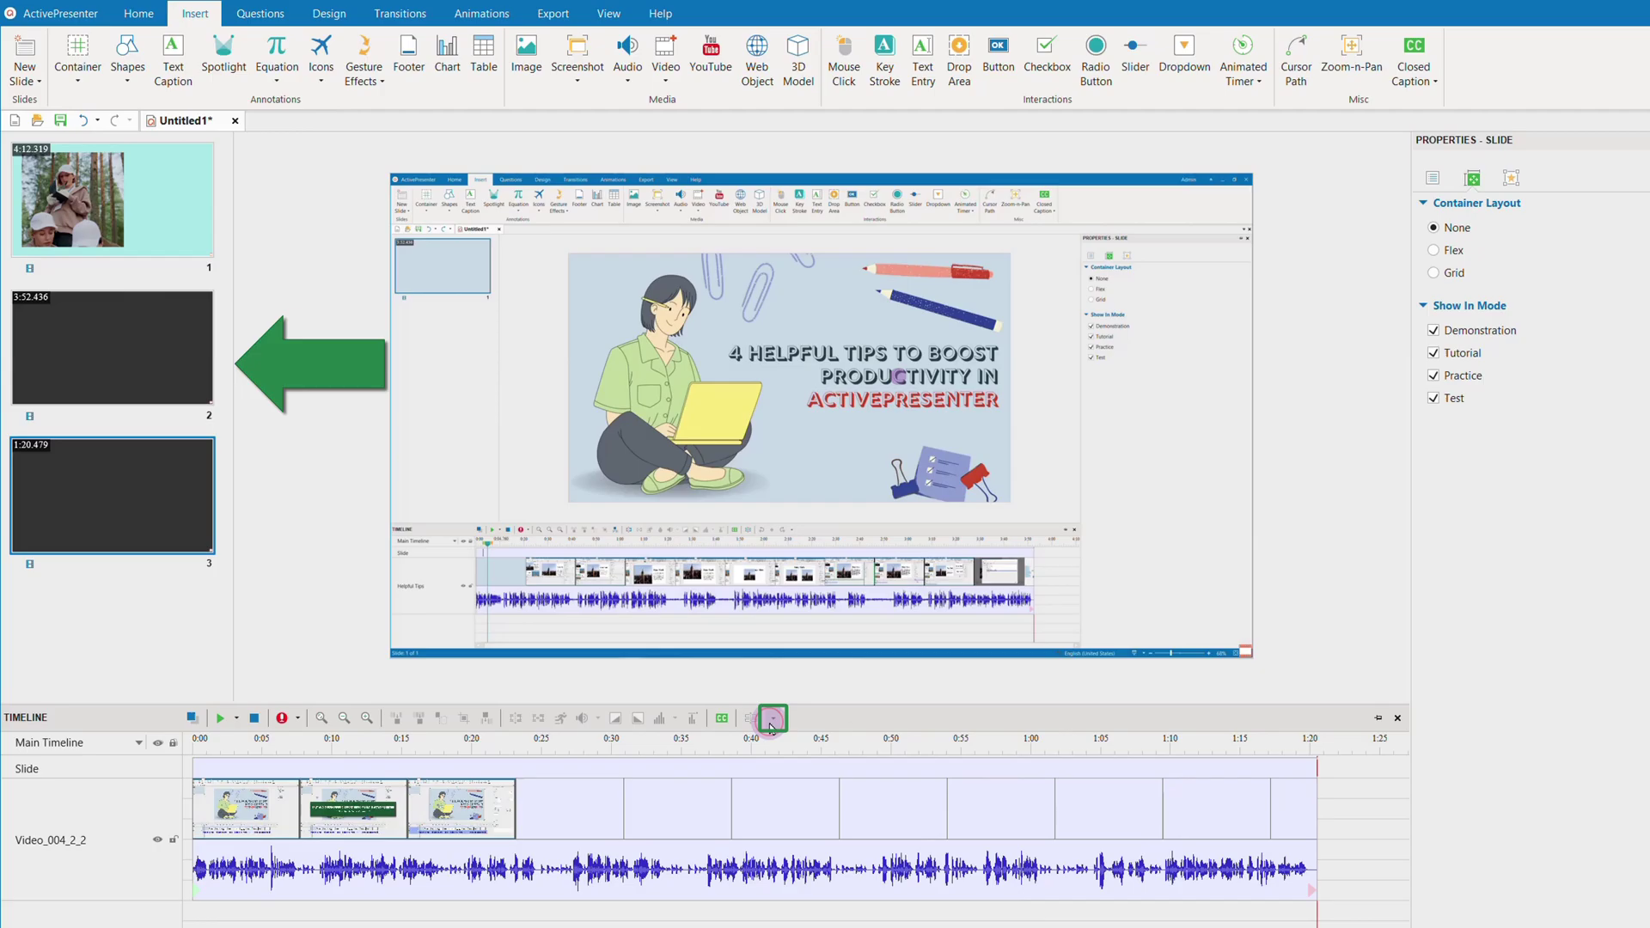